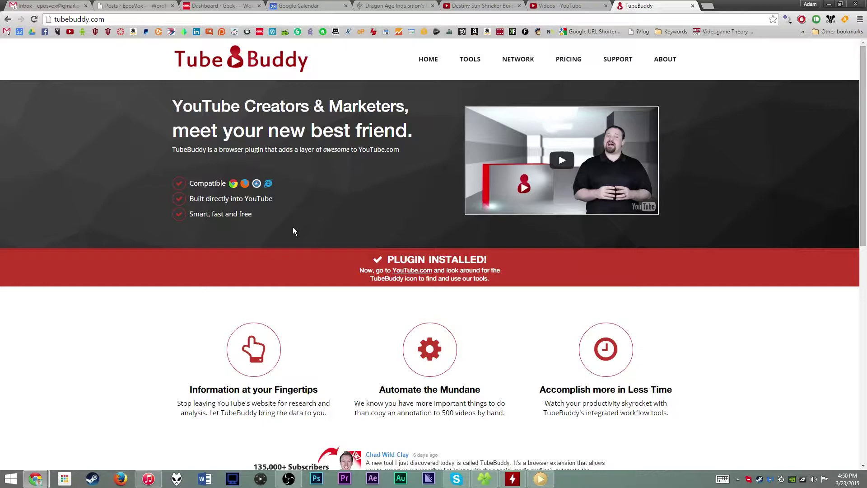
Switch to the YouTube video manager and open the TubeBuddy menu
click(103, 16)
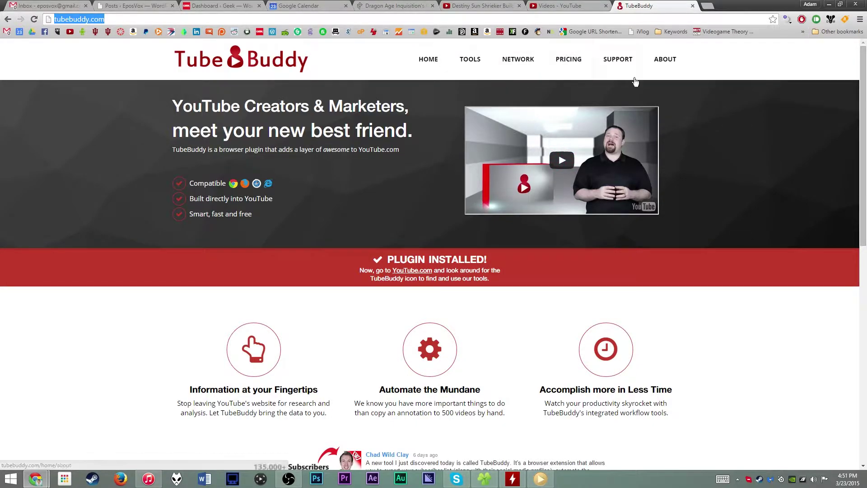
key(ctrl+shift+Tab)
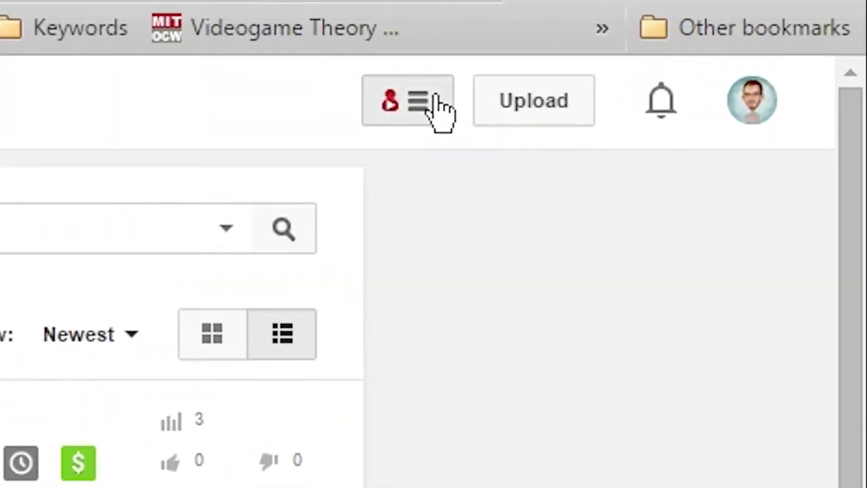
click(754, 51)
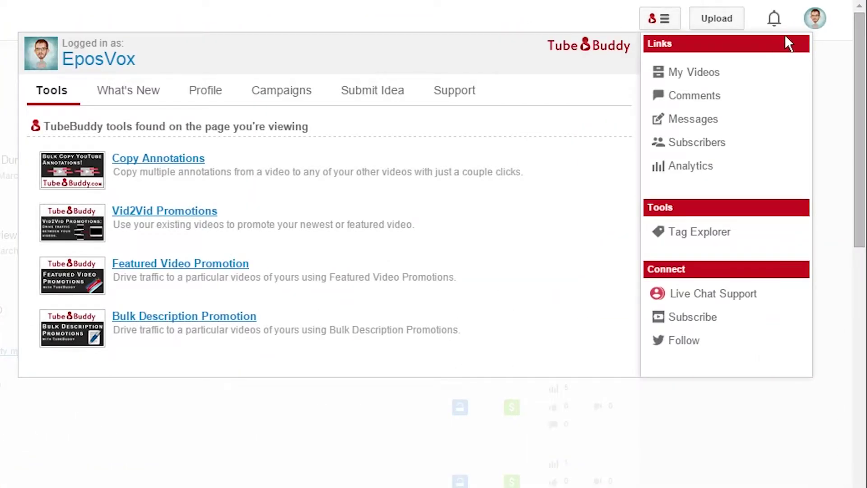
Switch to the Epos & Chu | Let's Vlog Together channel and connect it with TubeBuddy
click(816, 19)
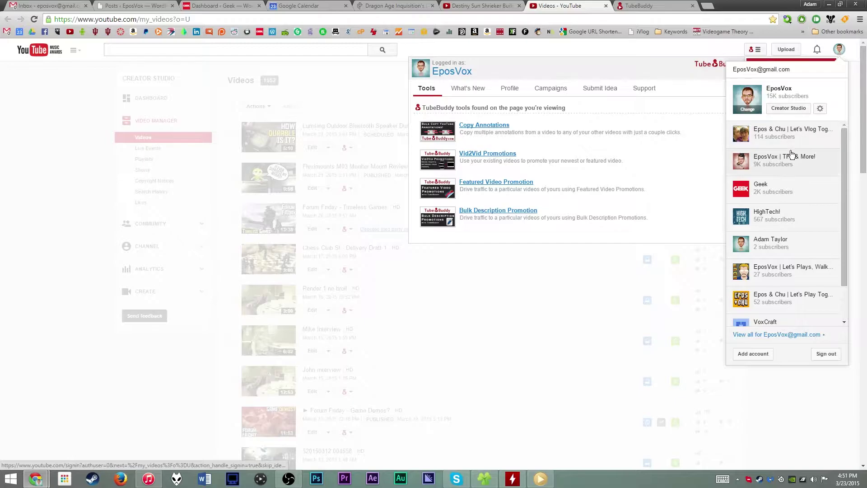
click(783, 139)
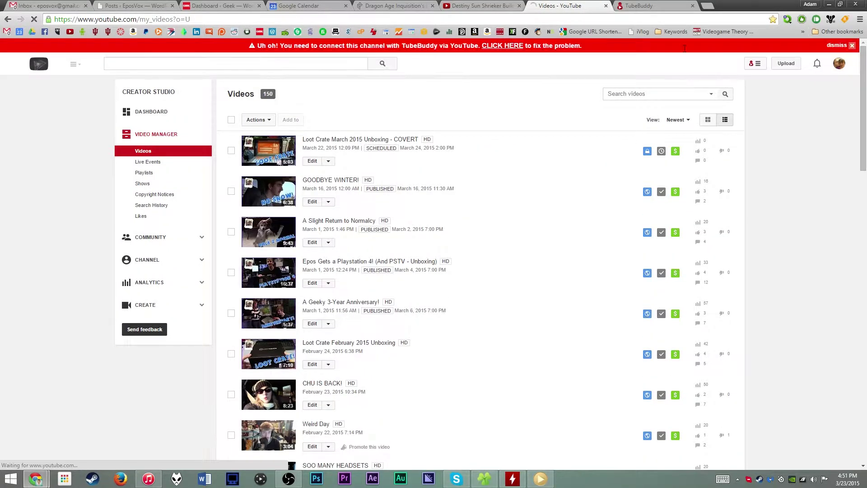
click(493, 51)
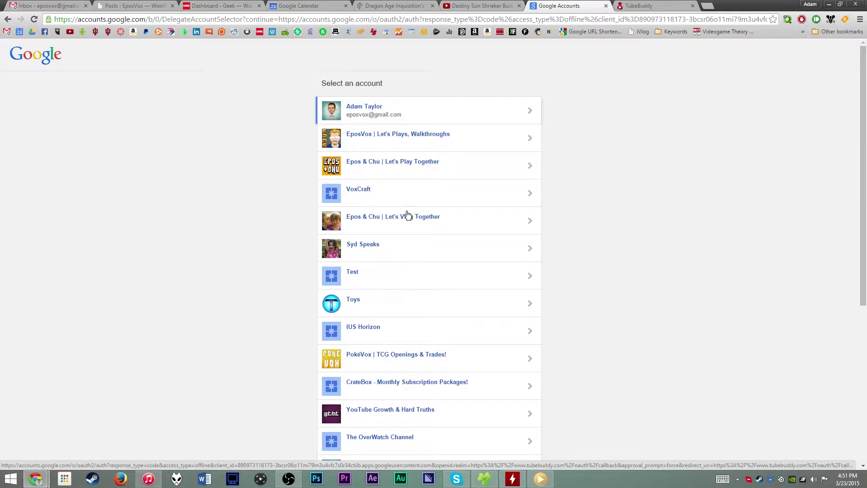
click(407, 216)
click(516, 195)
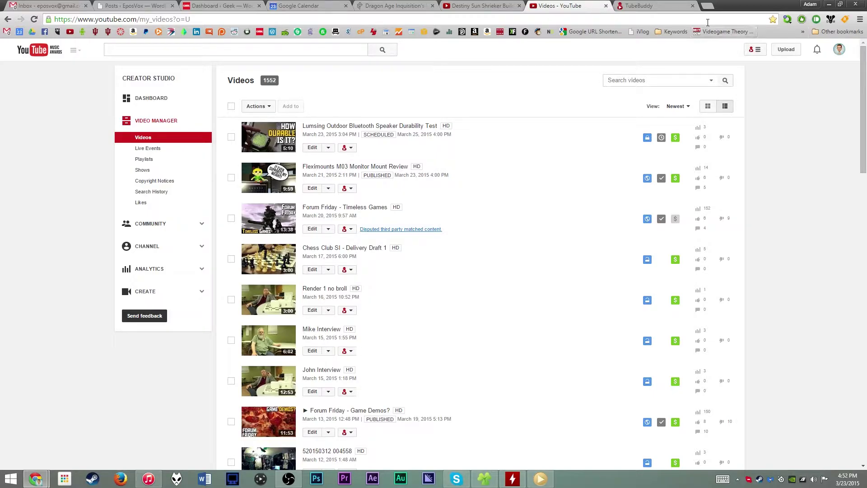
Look through TubeBuddy's idea submission and support sections, then close the TubeBuddy menu
click(757, 50)
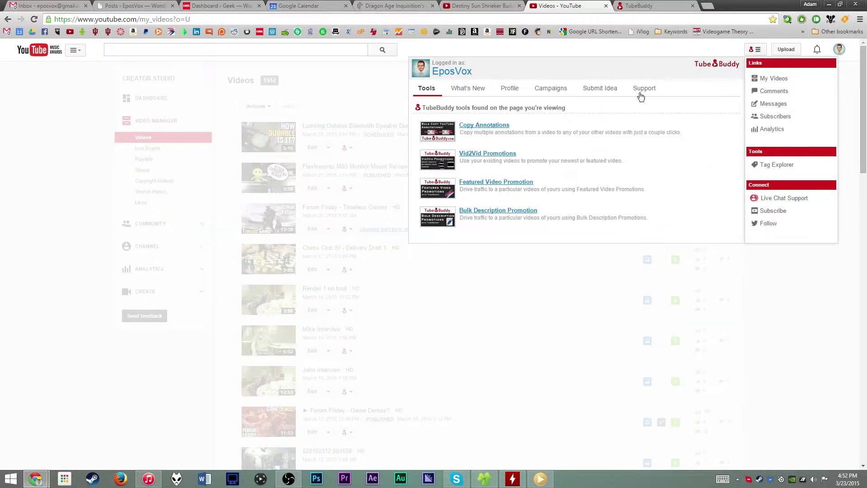
click(596, 93)
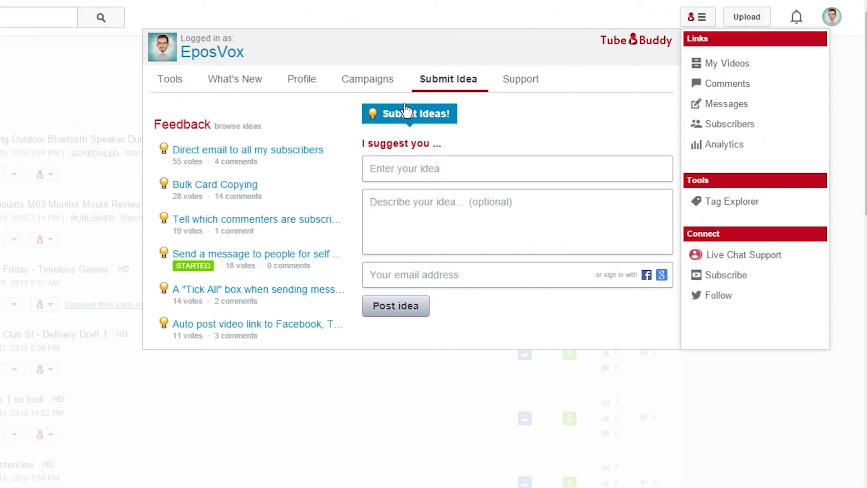
scroll(276, 149, down, 5)
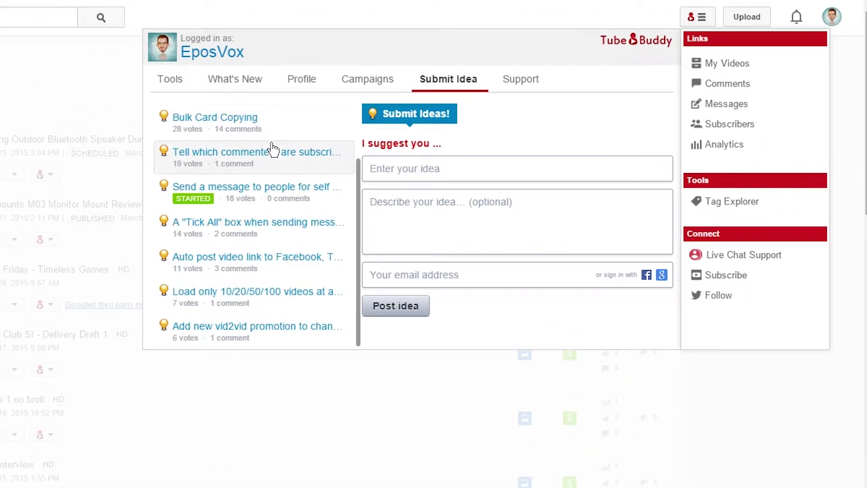
scroll(273, 149, up, 3)
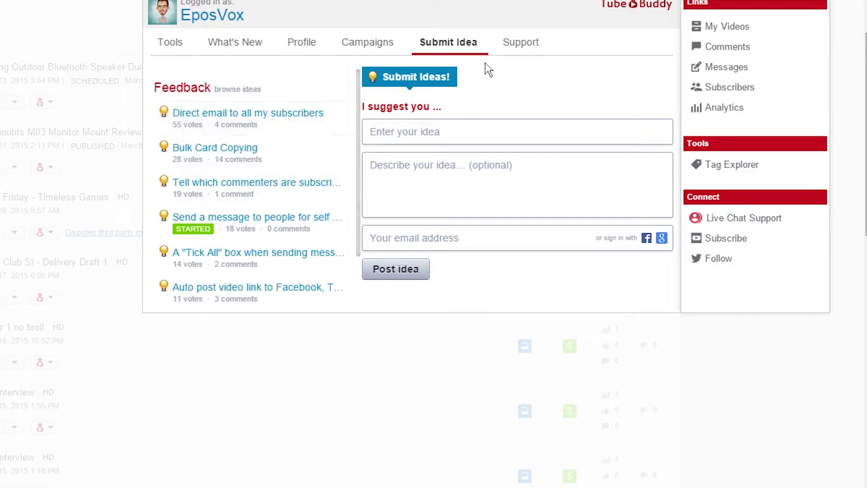
click(515, 52)
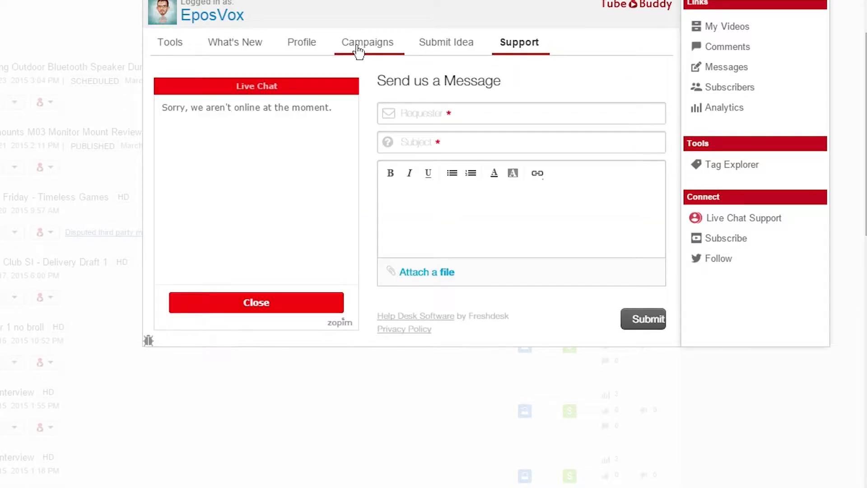
click(63, 42)
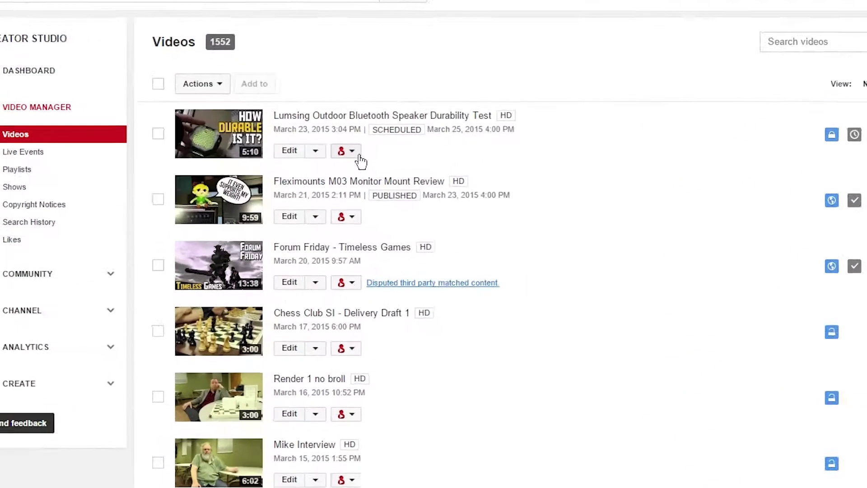
View the Vid2Vid promotion methods for the Lumsing Outdoor Bluetooth Speaker video and close the dialog without applying
click(354, 149)
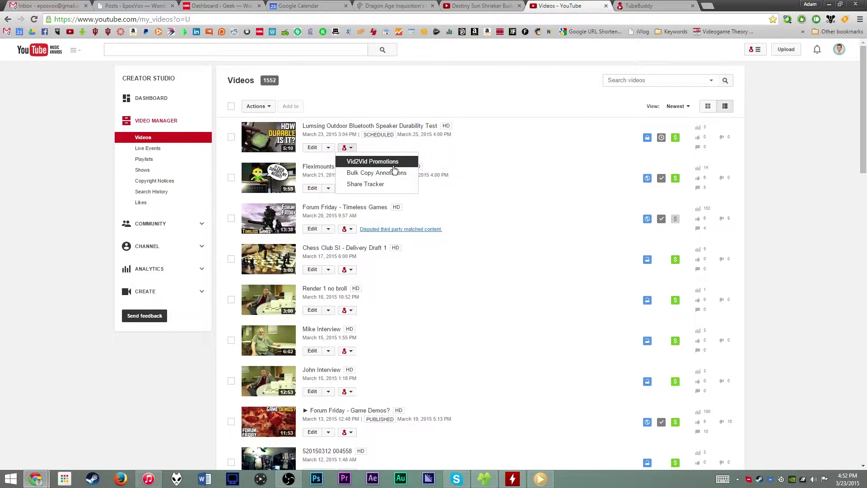
click(394, 164)
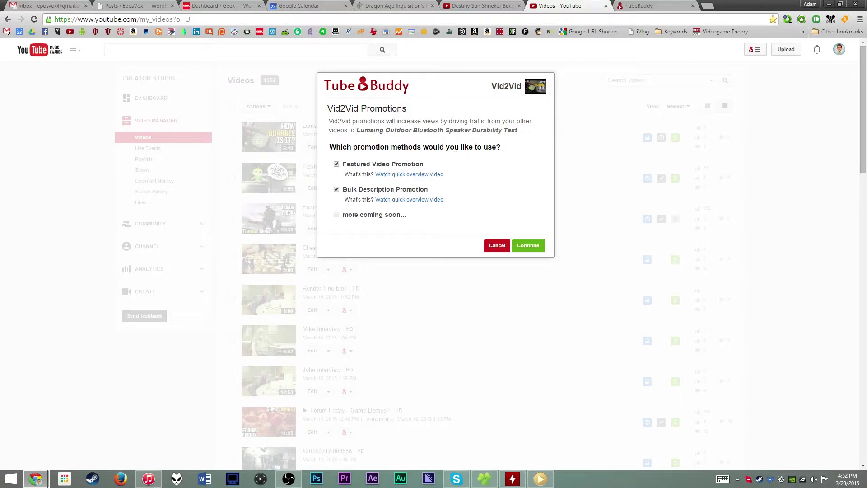
click(499, 248)
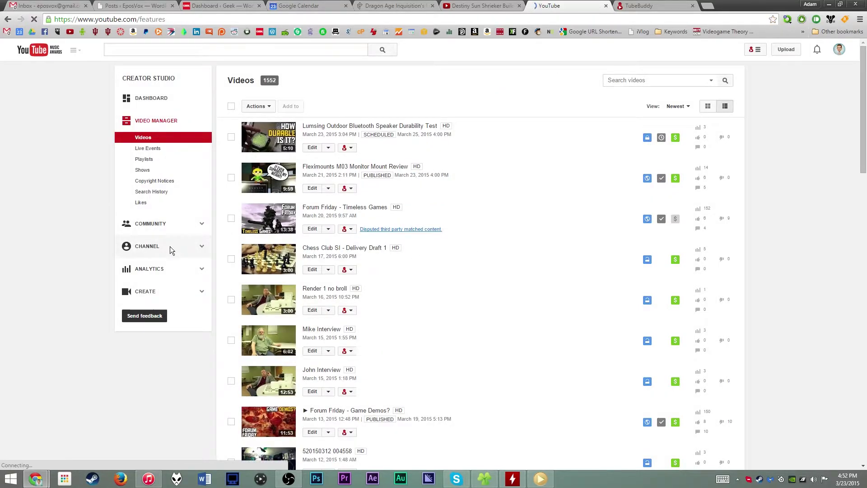
View the channel's Featured content settings and return to the video list
click(170, 246)
click(164, 205)
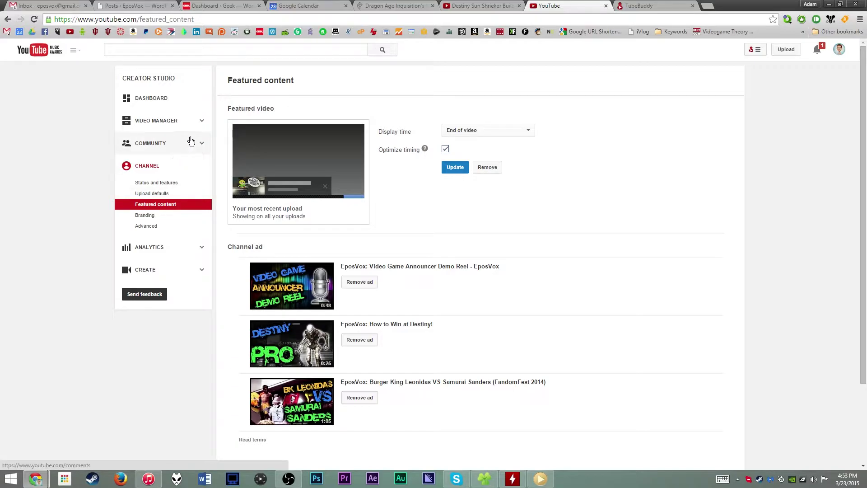
click(197, 118)
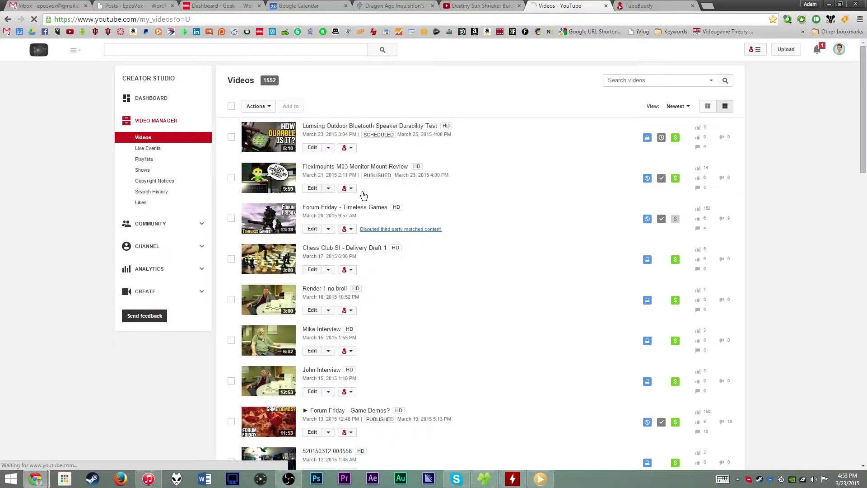
View the Vid2Vid promotion methods for the Fleximounts M03 Monitor Mount Review and dismiss them
click(353, 193)
click(358, 200)
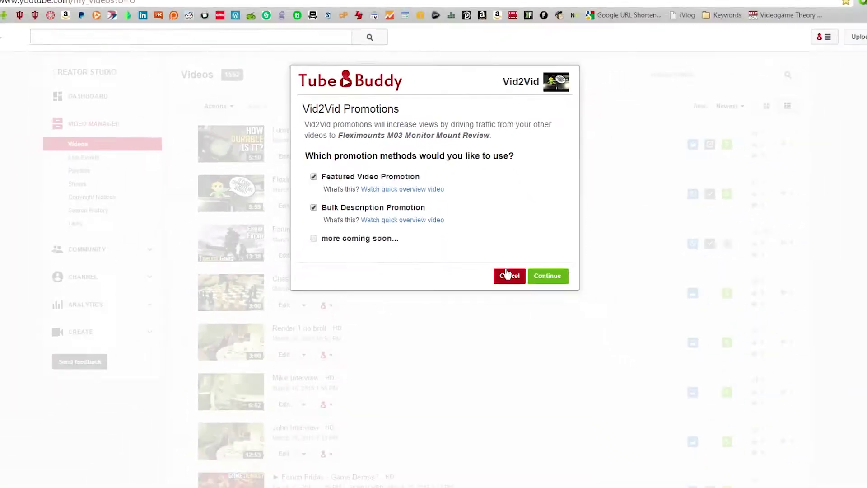
click(509, 276)
View the Vid2Vid promotion methods for the Forum Friday - Game Demos? video and dismiss them
scroll(506, 275, down, 5)
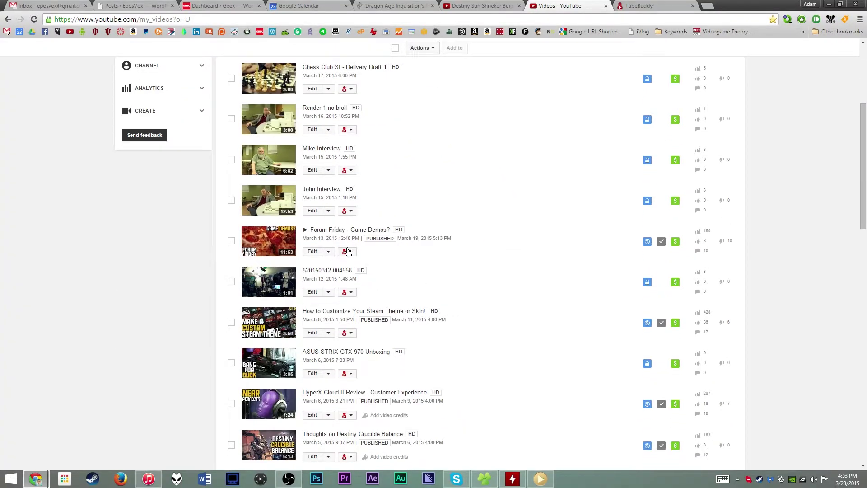
click(347, 252)
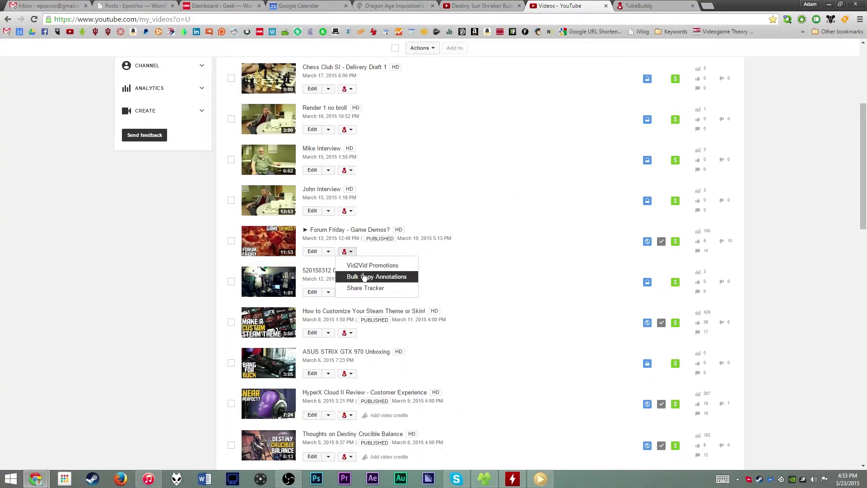
click(364, 267)
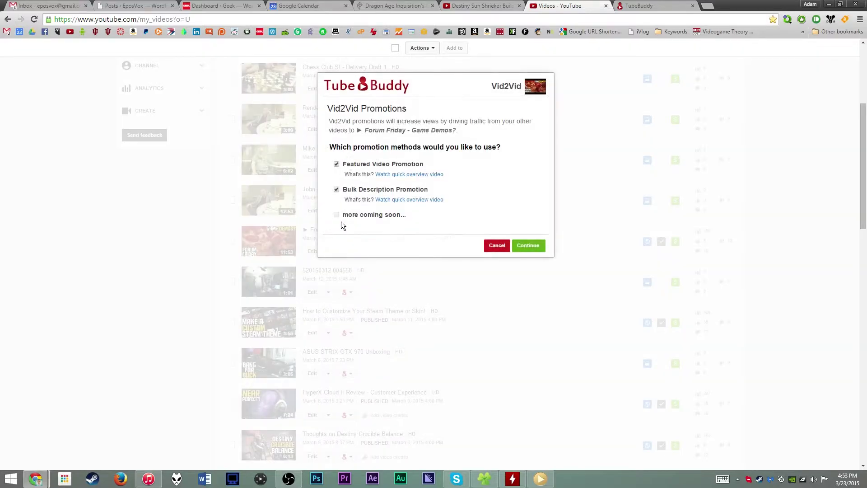
click(497, 246)
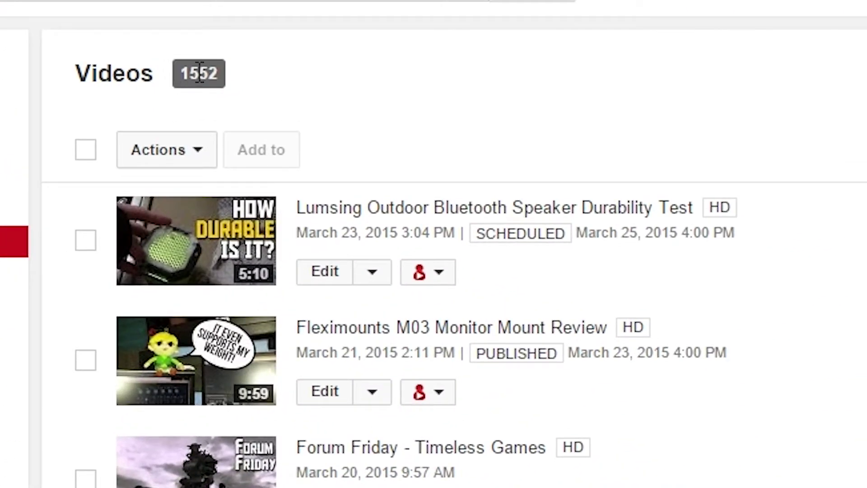
double_click(199, 73)
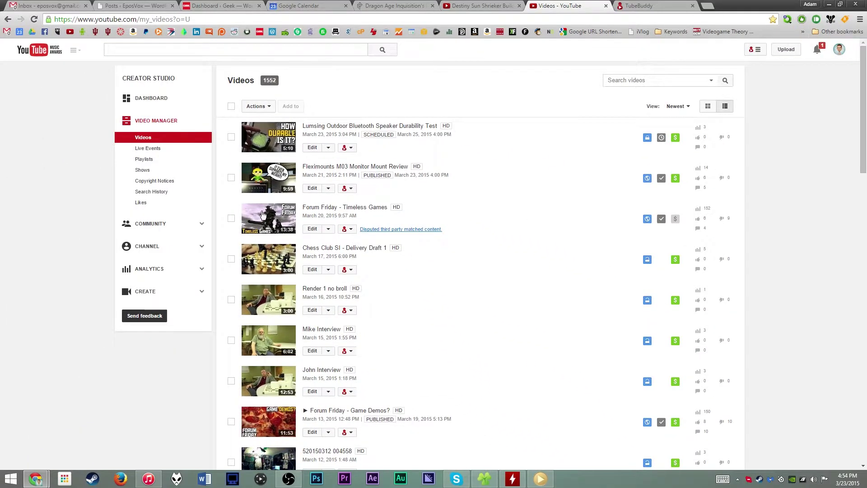
click(356, 150)
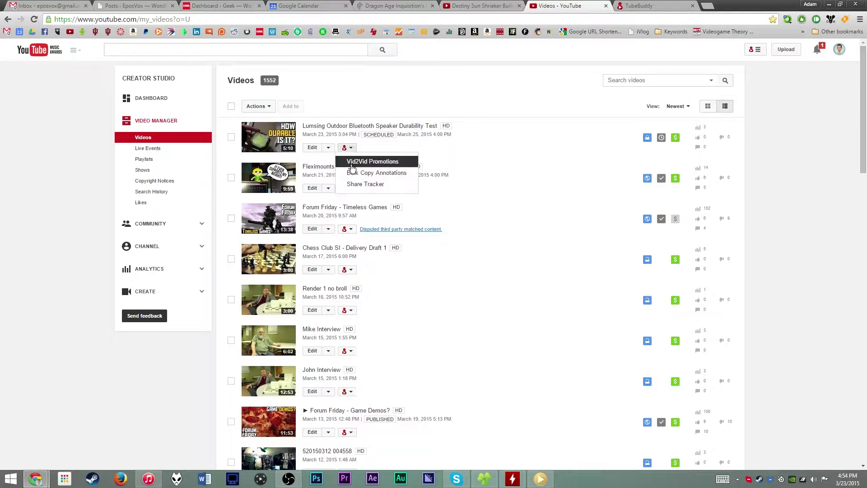
click(378, 173)
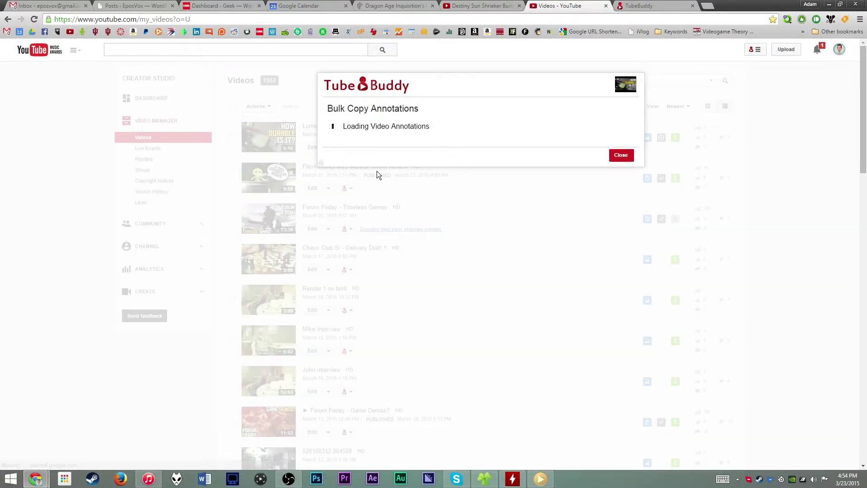
click(622, 174)
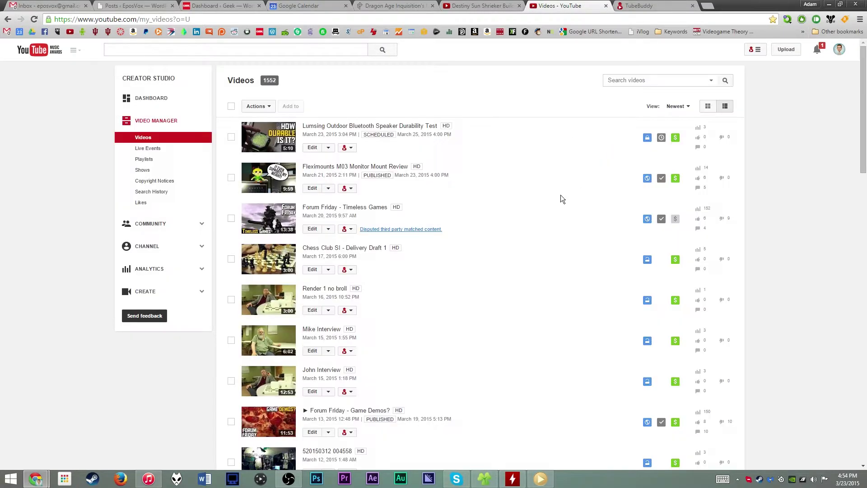
Go to page 3 of the video list and start Bulk Copy Annotations for God of War - What I Missed
scroll(468, 255, down, 12)
scroll(387, 300, down, 4)
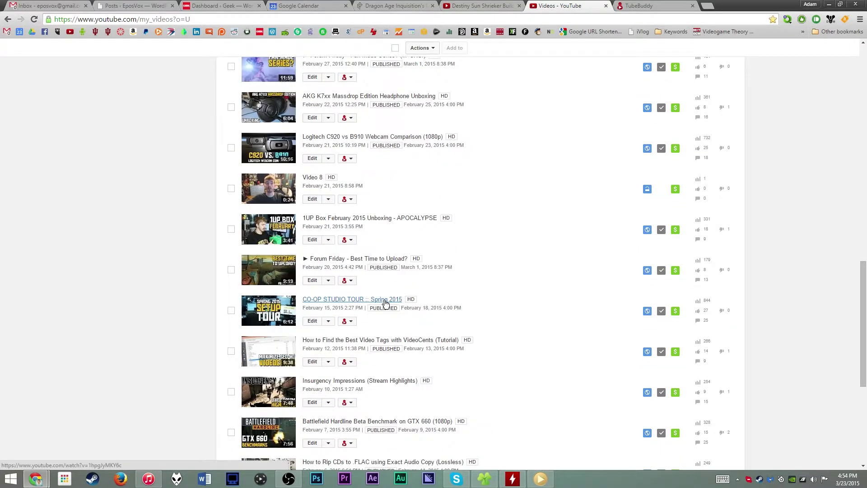
scroll(384, 302, down, 1)
scroll(376, 307, down, 1)
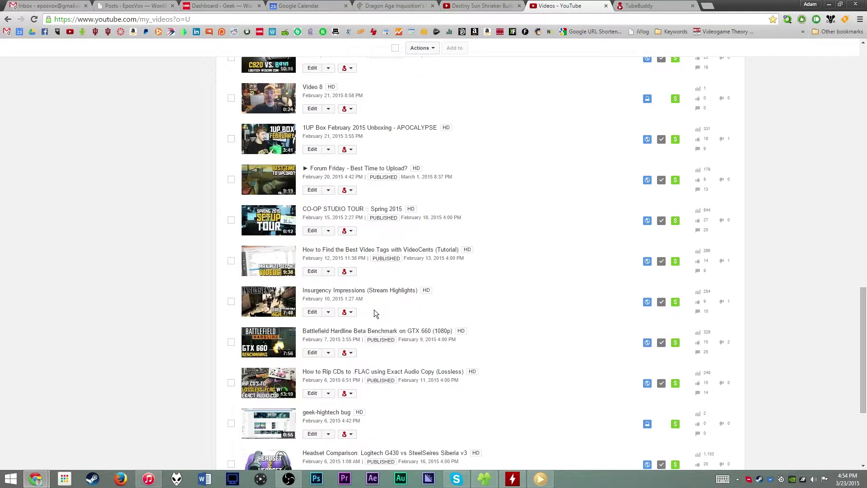
scroll(374, 313, down, 3)
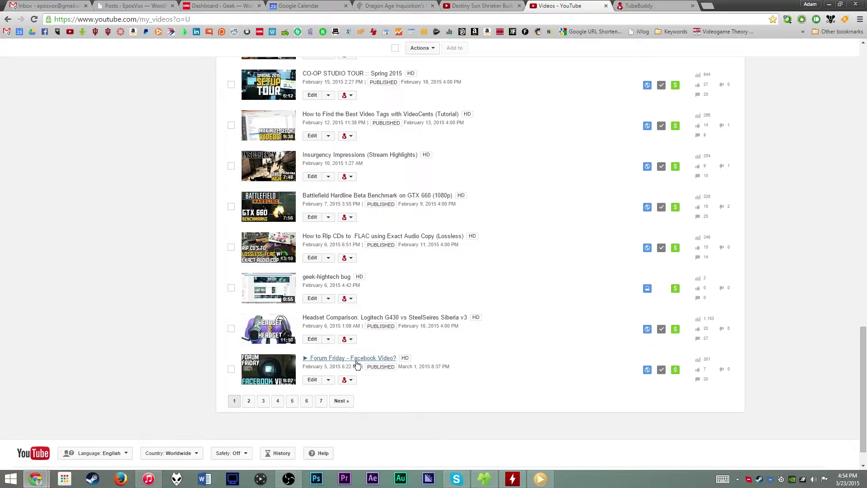
click(354, 380)
click(363, 404)
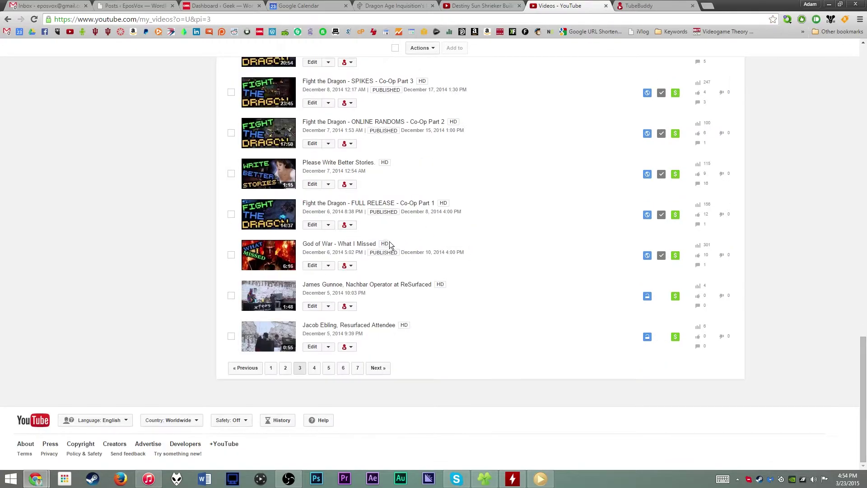
click(363, 291)
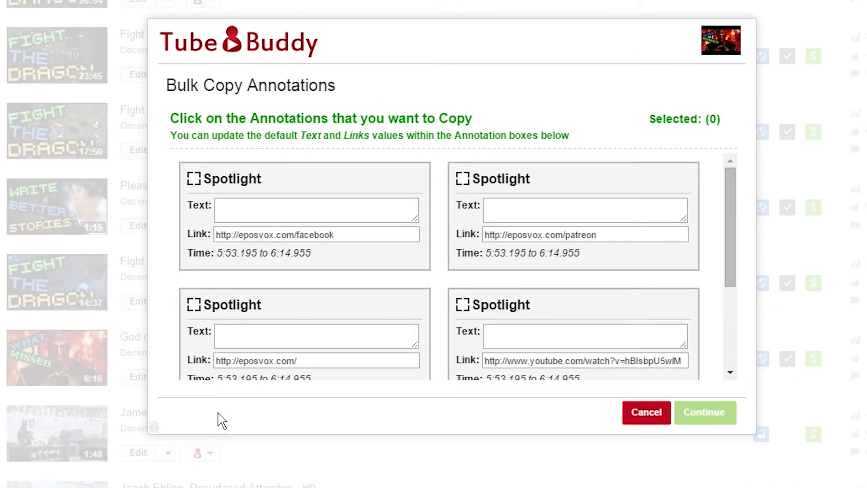
Select all six Spotlight annotations to copy and continue to the choice of destination videos
scroll(387, 258, down, 3)
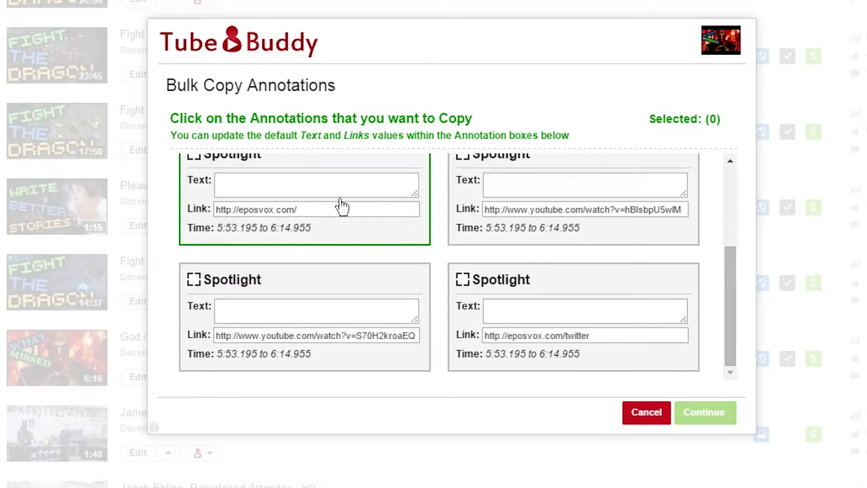
scroll(594, 353, up, 3)
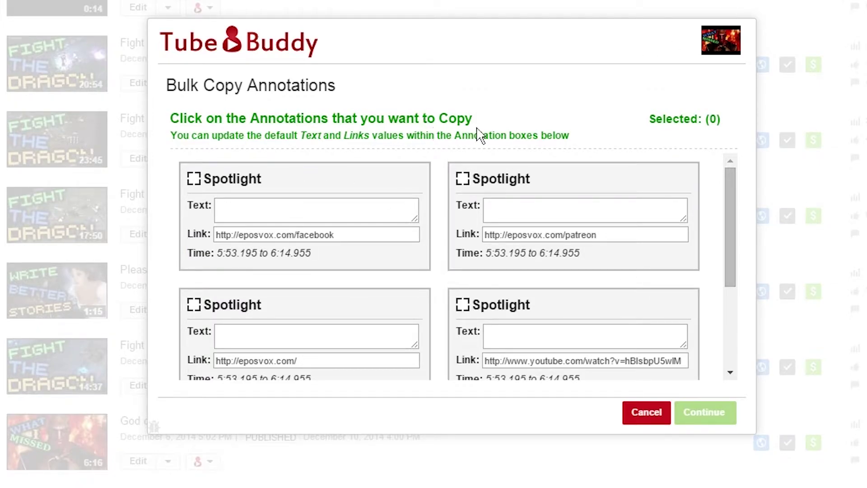
click(228, 188)
click(513, 201)
click(460, 230)
click(387, 300)
click(487, 312)
scroll(464, 333, down, 3)
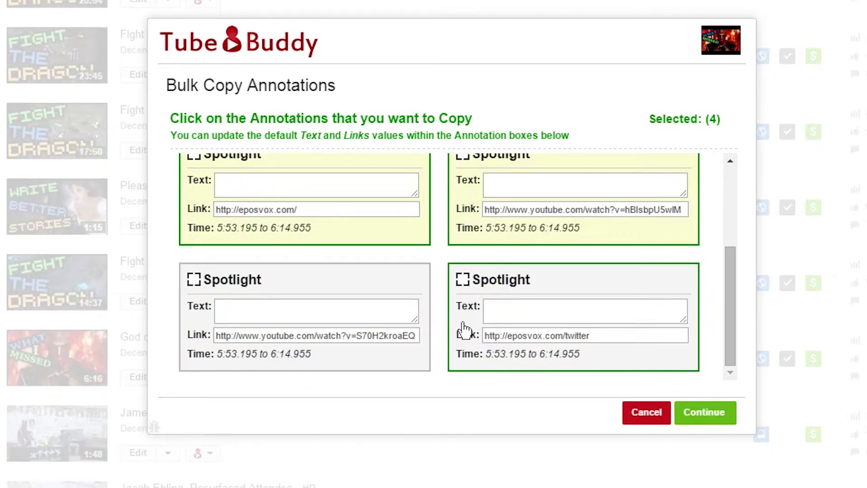
click(423, 275)
click(484, 277)
scroll(325, 325, up, 3)
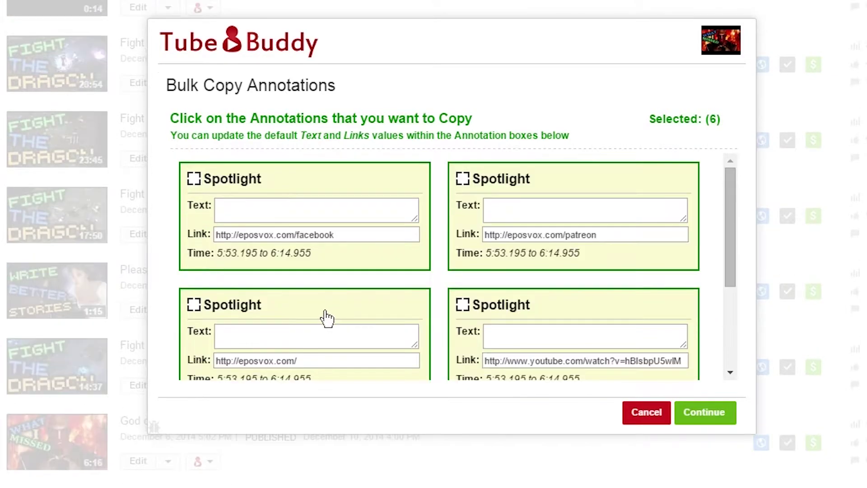
click(709, 414)
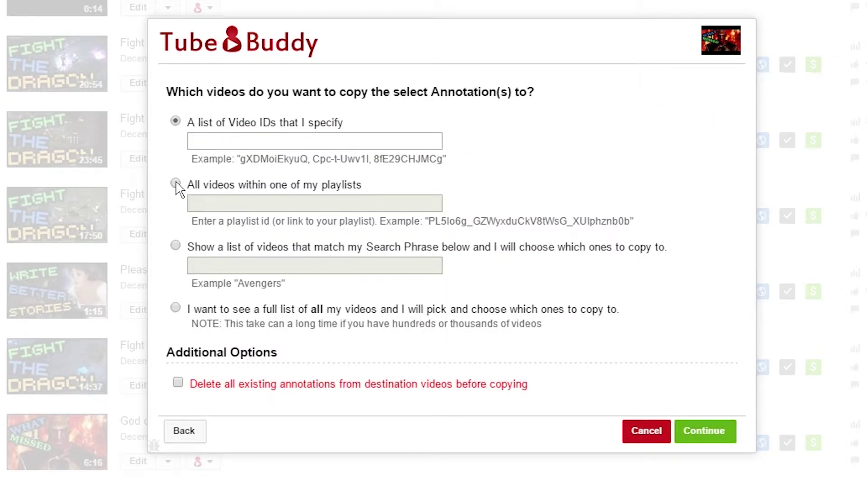
Specify the Render 1 no broll video by its ID, sfoDdC0CJVQ, as the destination and continue
click(221, 138)
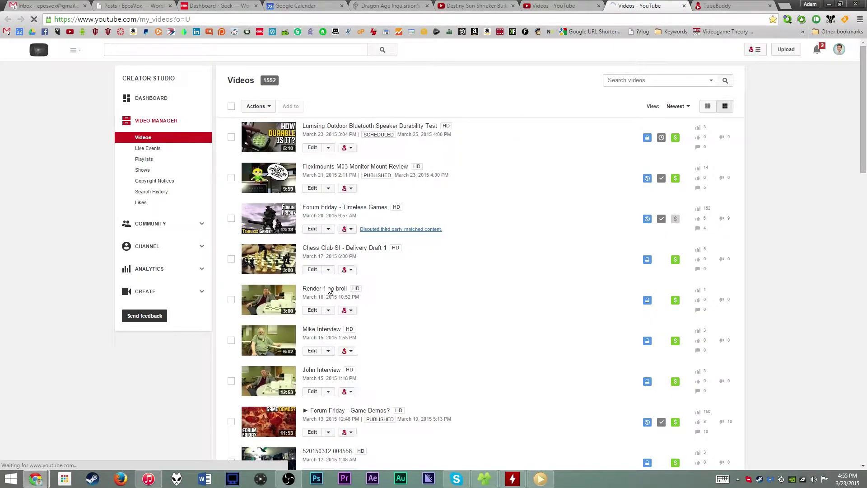
right_click(330, 289)
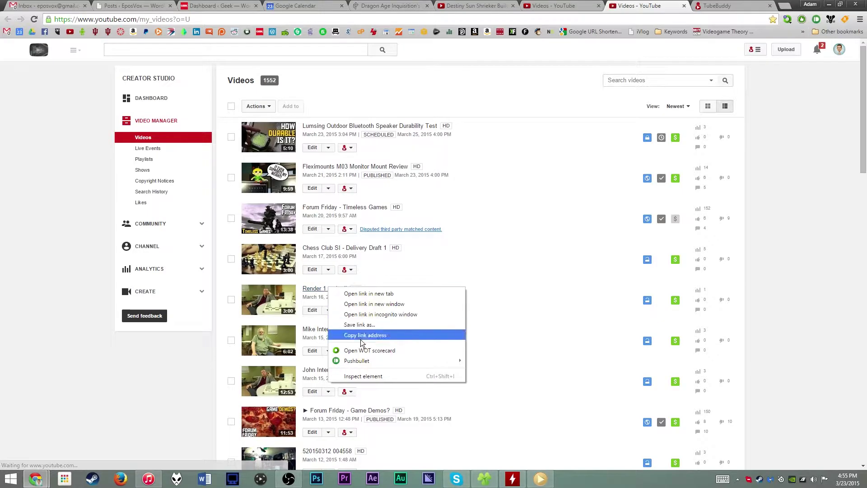
right_click(396, 141)
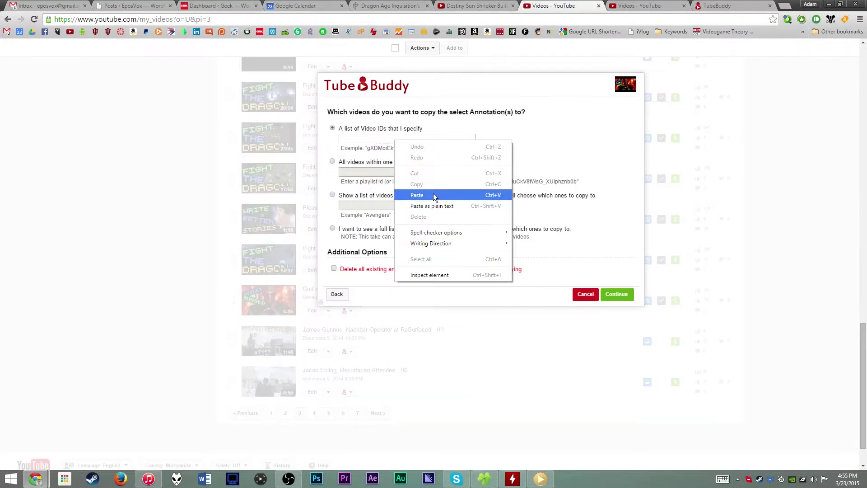
click(417, 195)
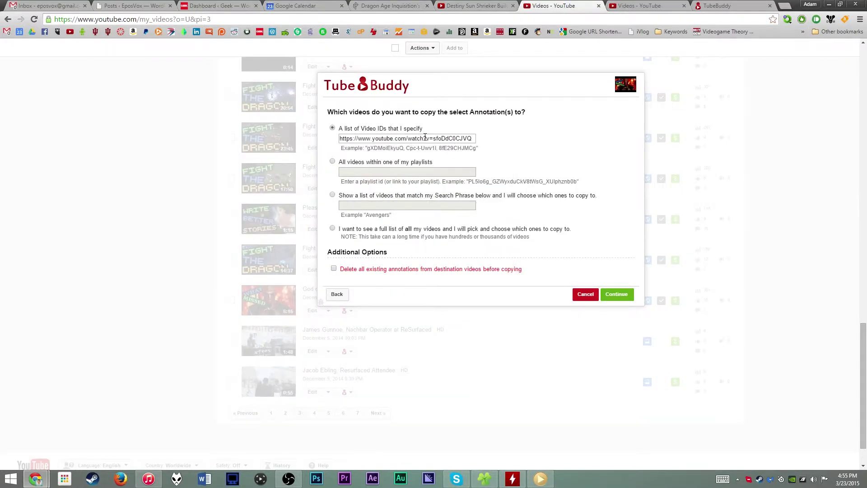
drag(431, 137, 146, 143)
key(BackSpace)
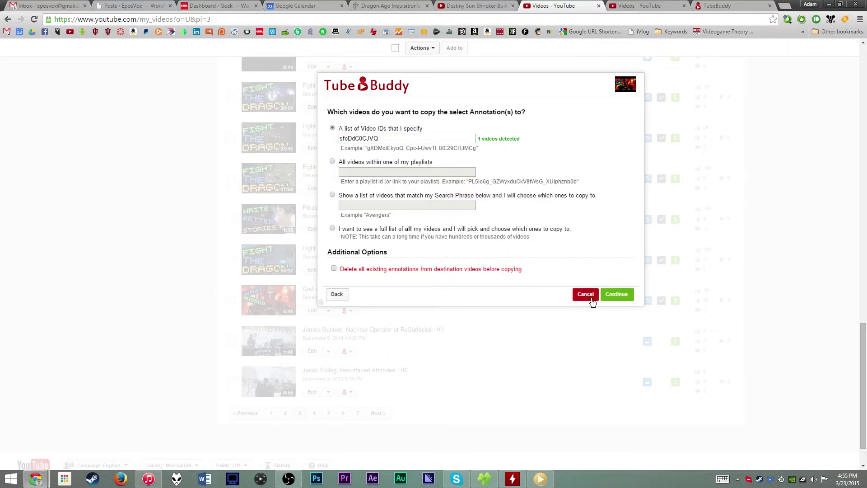
click(614, 294)
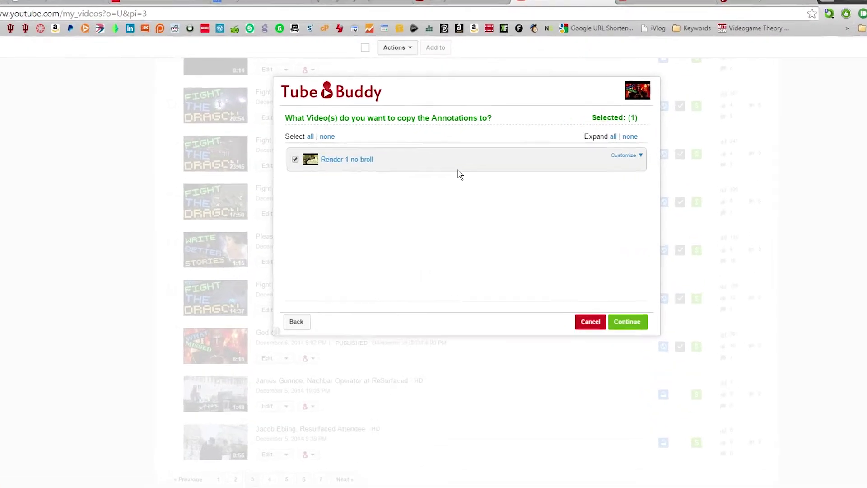
Keep Render 1 no broll as the target, confirm the bulk copying and start it
click(628, 322)
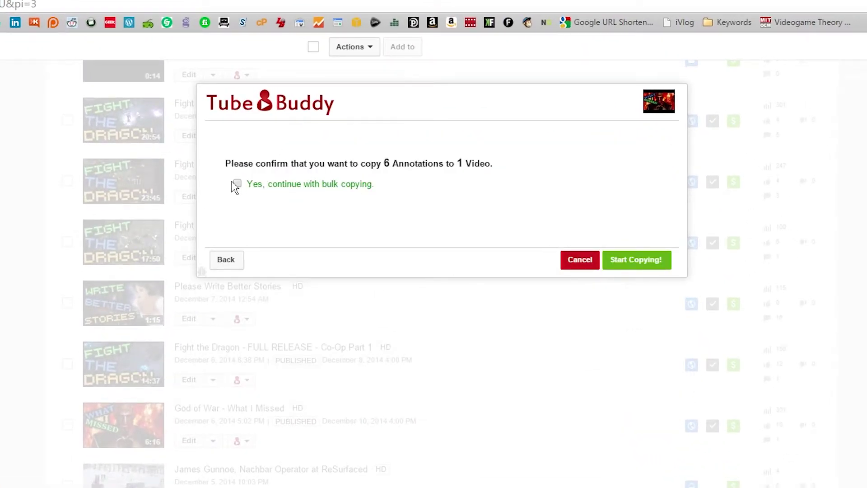
click(237, 184)
click(637, 260)
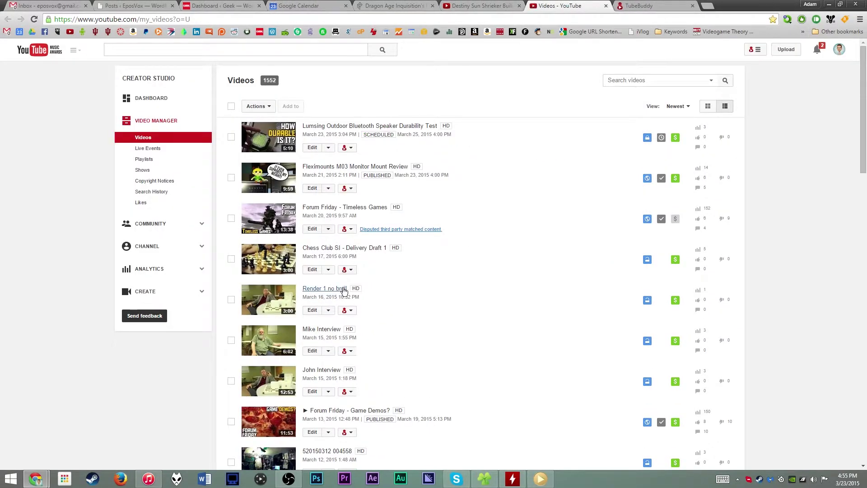
Play Render 1 no broll muted near its end and close the overlay ad to check the copied annotations
click(341, 290)
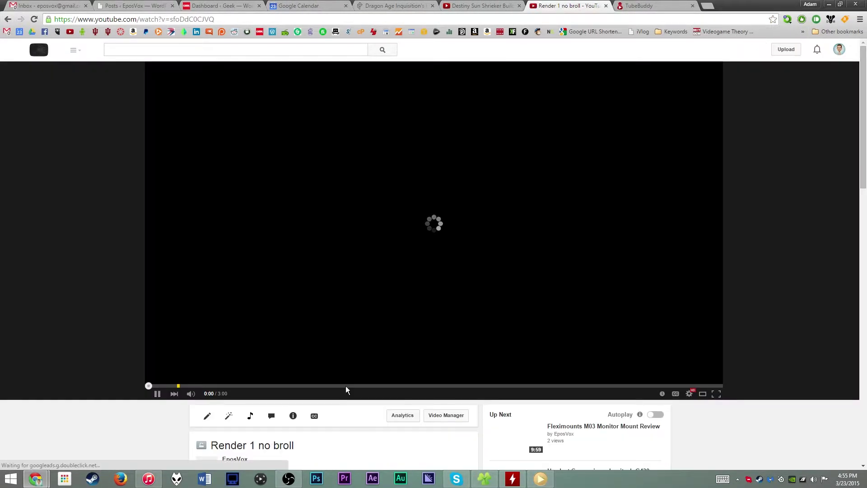
click(196, 400)
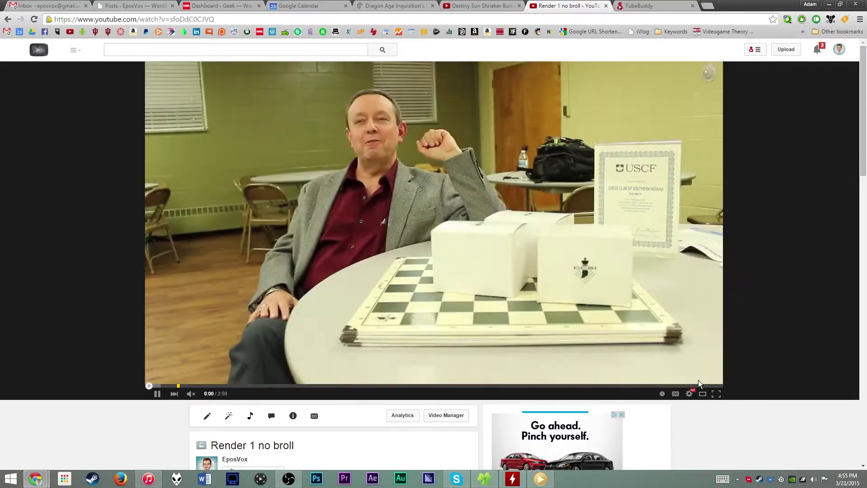
click(712, 385)
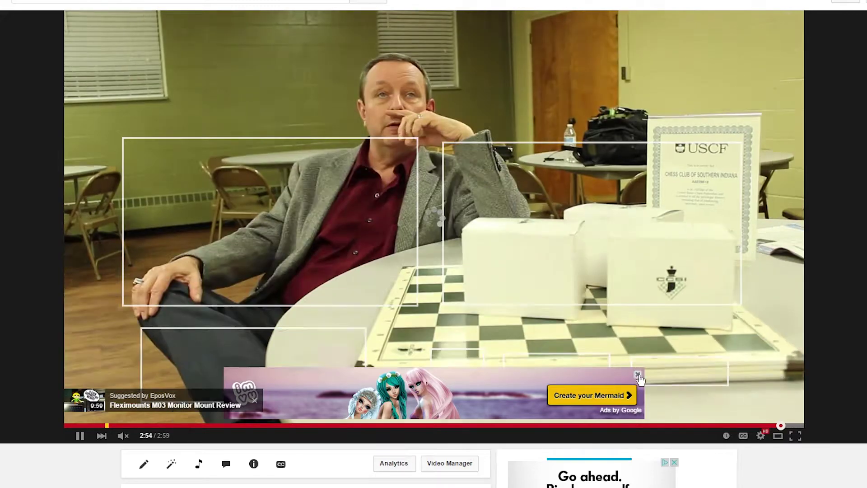
click(638, 375)
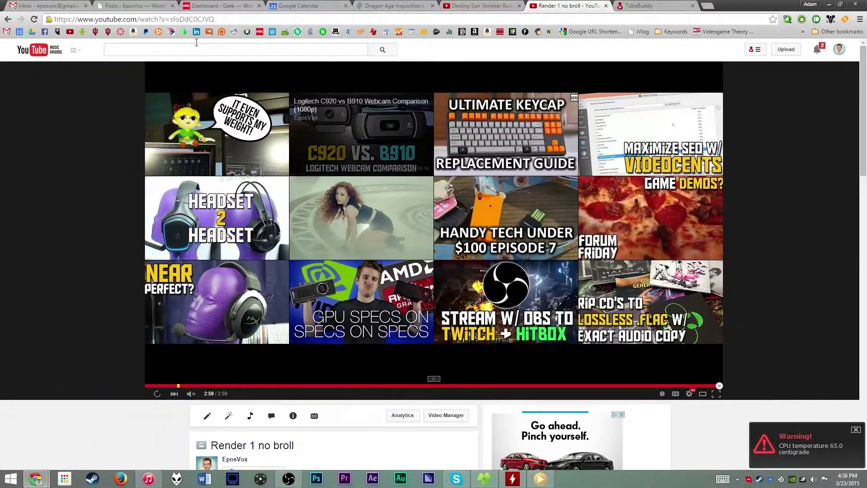
Return to the video list and go to the channel's Subscribers page in the Community section
click(70, 32)
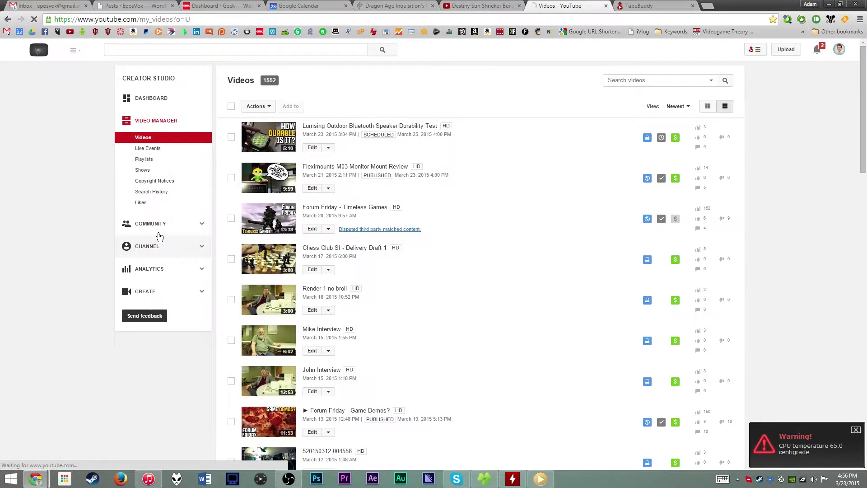
click(160, 223)
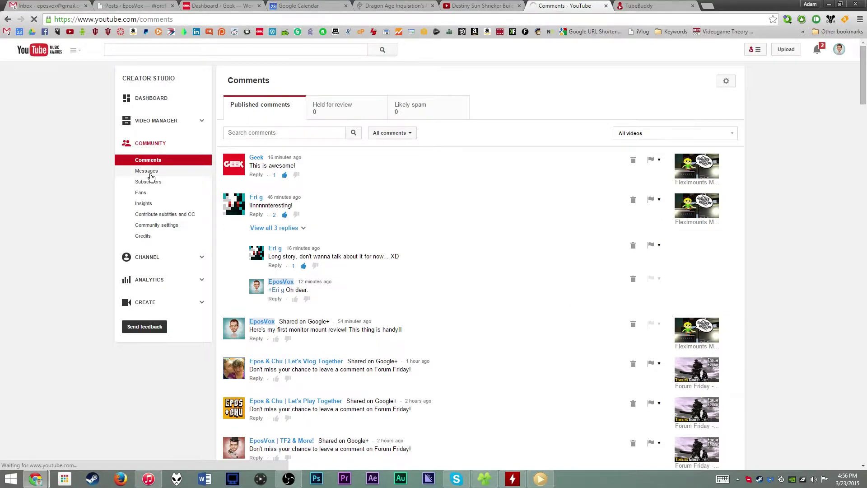
click(151, 181)
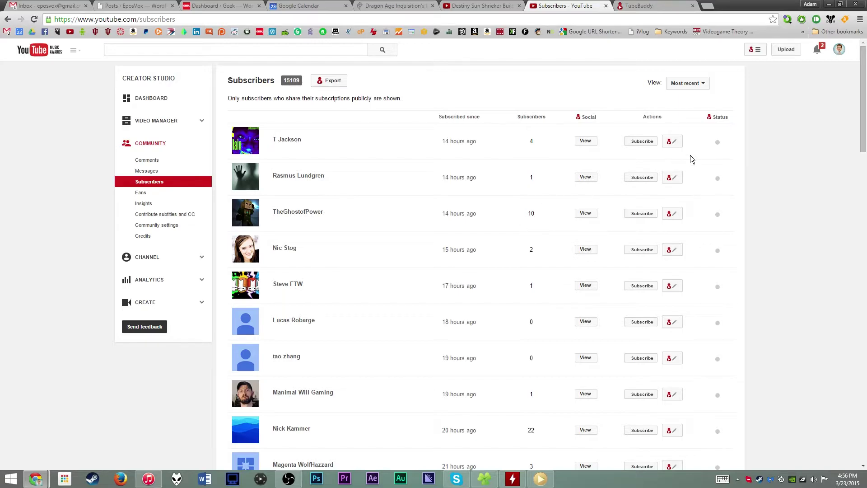
Start a message to the most recent subscriber with the text "jbhujihnik"
click(669, 142)
click(402, 287)
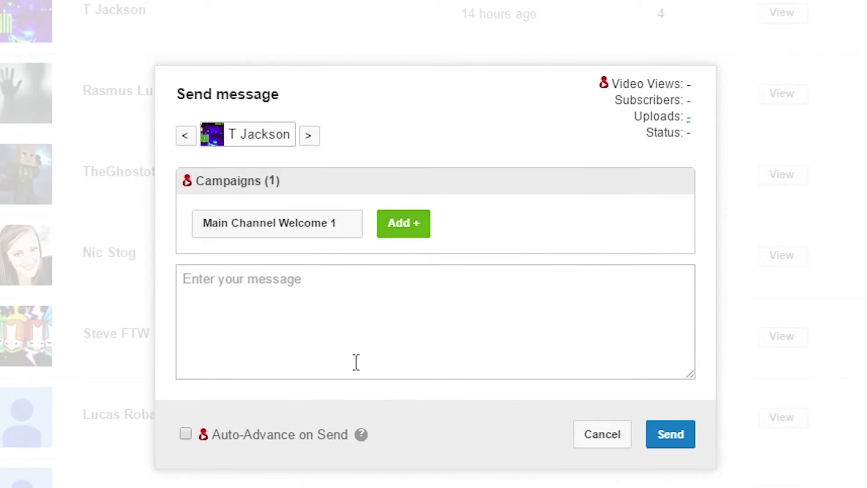
text(jbhujihnik)
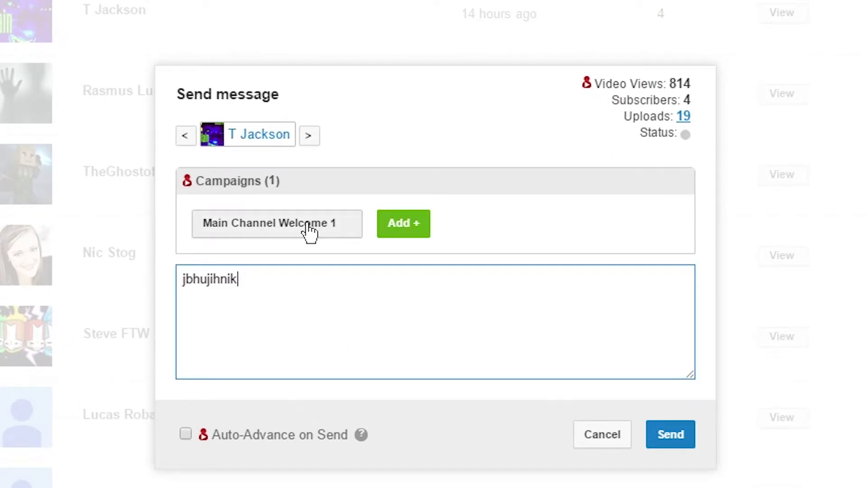
Add a new message campaign named "Tutorial Test"
click(403, 223)
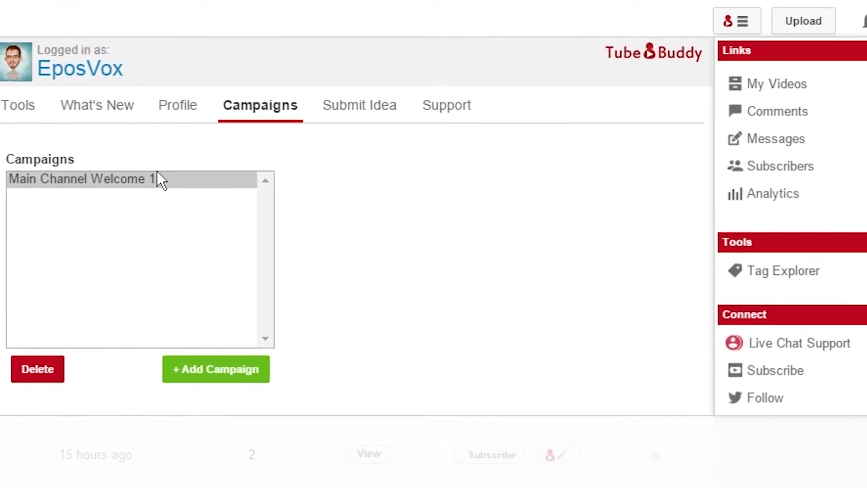
click(157, 174)
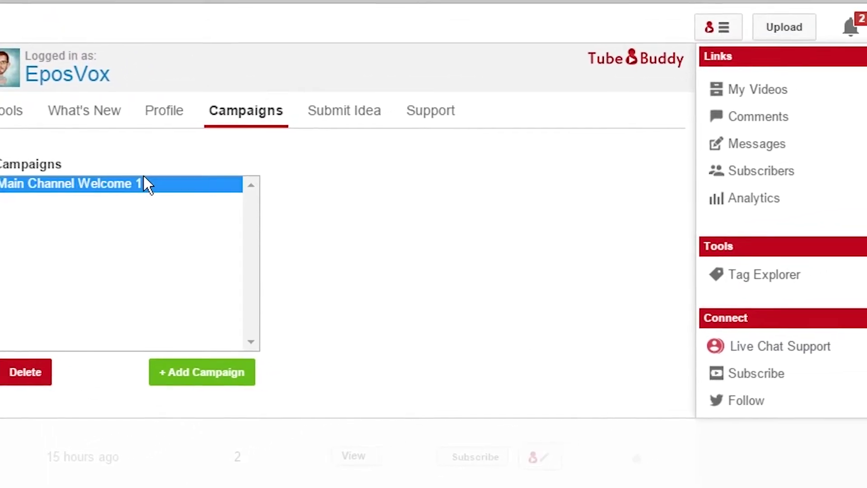
click(212, 374)
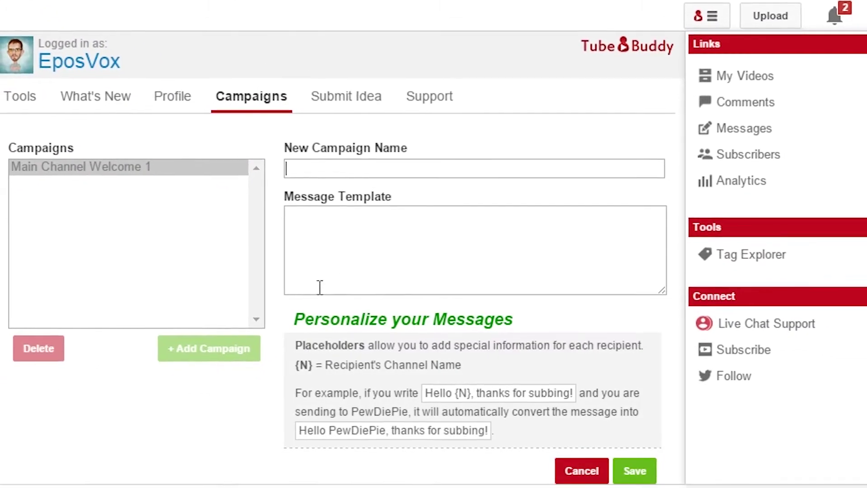
text(Tutorial Test)
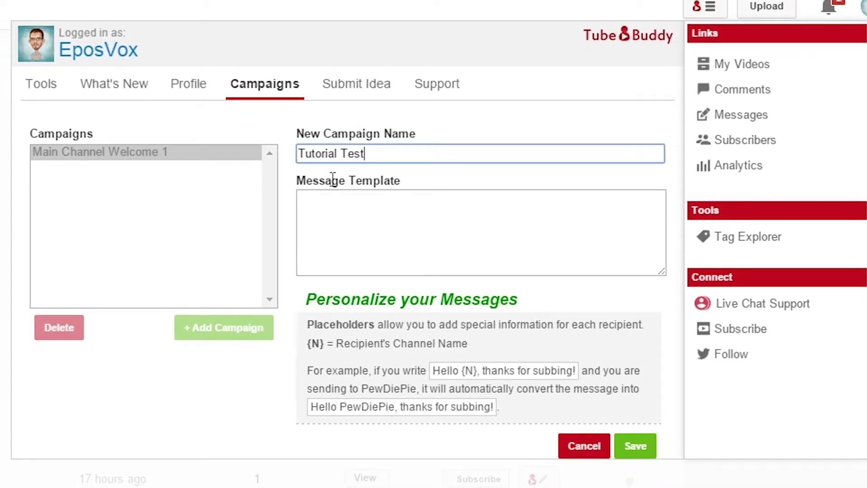
key(Tab)
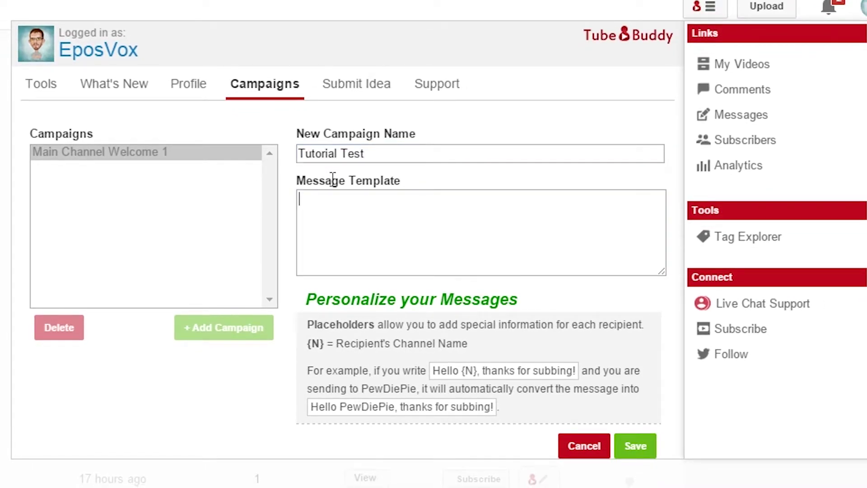
Write the message template "Hi {N}, Thanks so much for subscribing blahblah" on three lines and save the campaign
text(Hi)
click(403, 221)
text({N})
key(BackSpace)
text(Thanks so much for subscribing blahblah)
click(490, 160)
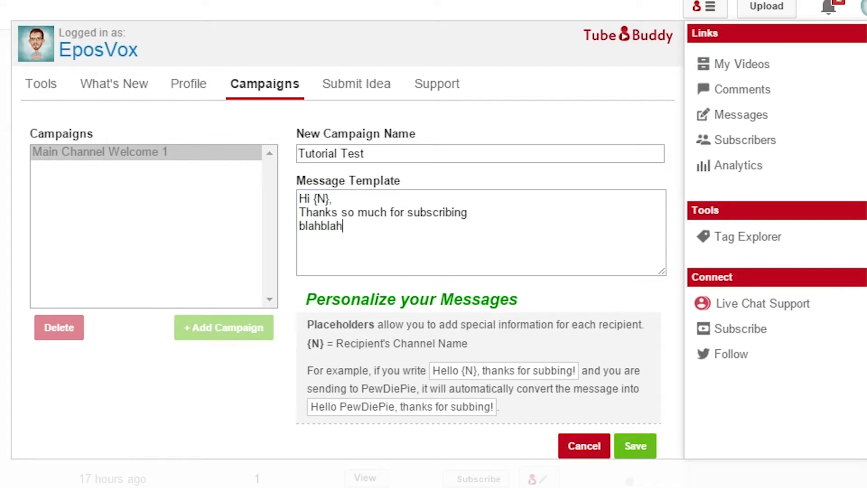
click(636, 447)
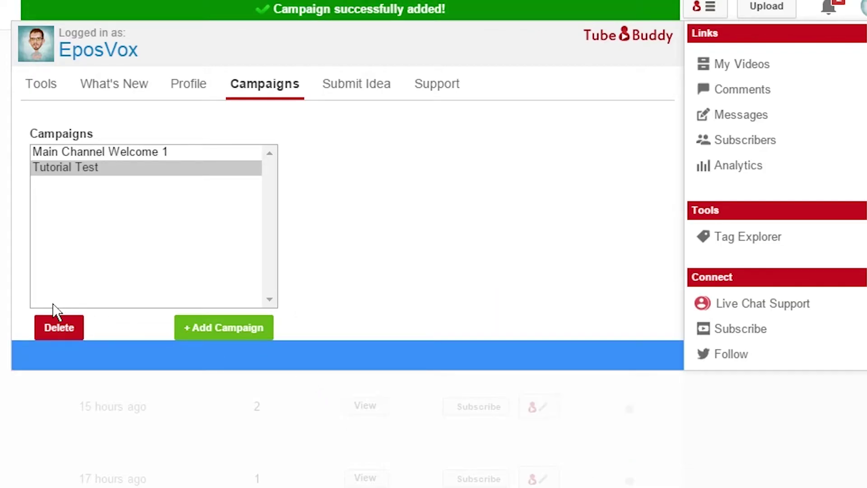
Fill a message to the most recent subscriber from the Tutorial Test campaign, enable Auto-Advance on Send, and cancel it
click(627, 400)
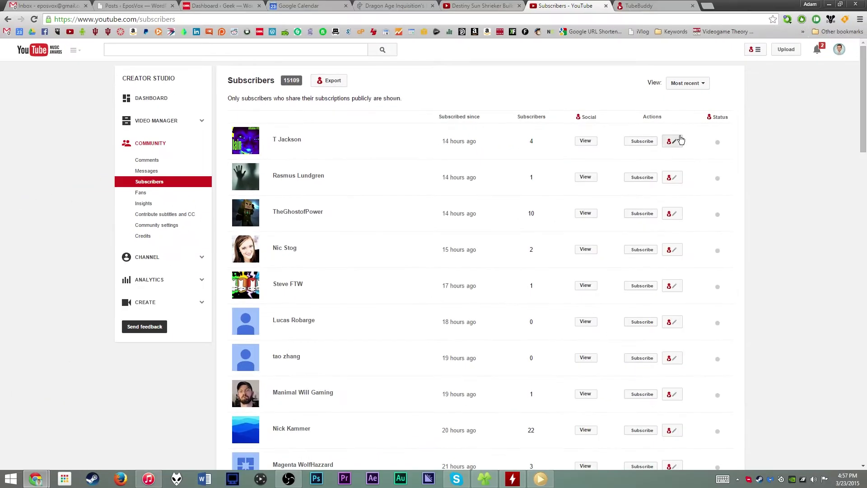
click(680, 141)
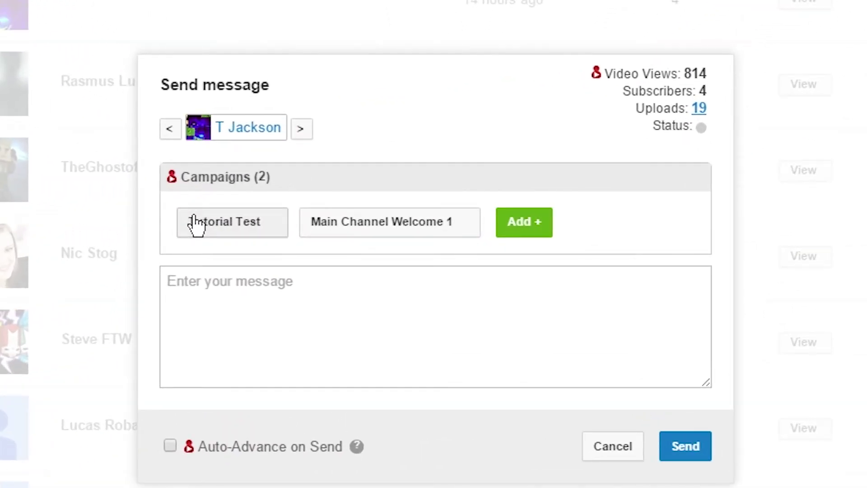
click(349, 232)
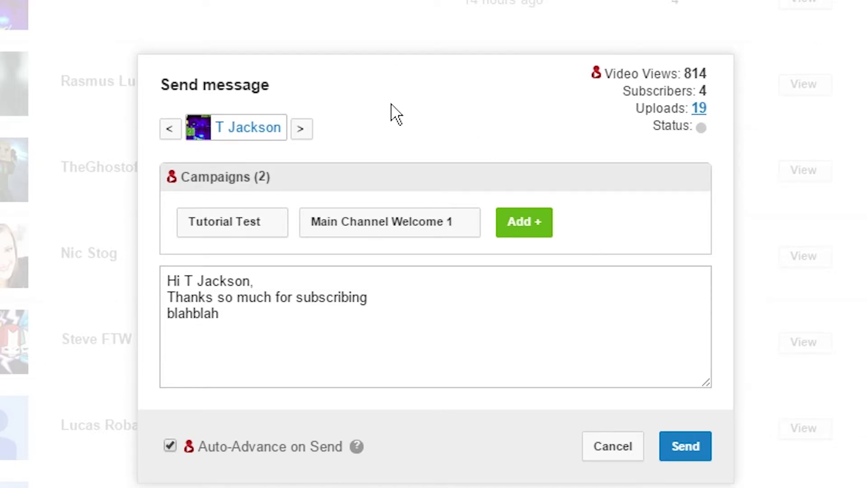
click(600, 456)
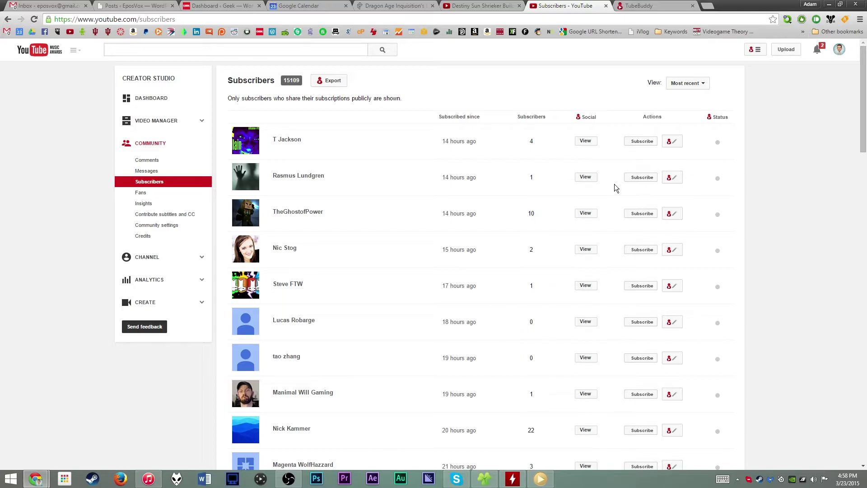
Reveal the social links of the two most recent subscribers and look further through the subscriber list
click(594, 142)
click(579, 179)
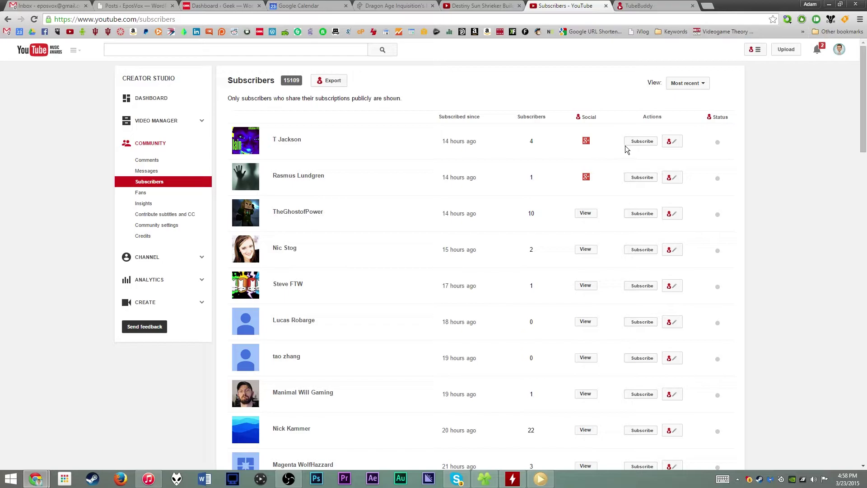
scroll(600, 268, down, 4)
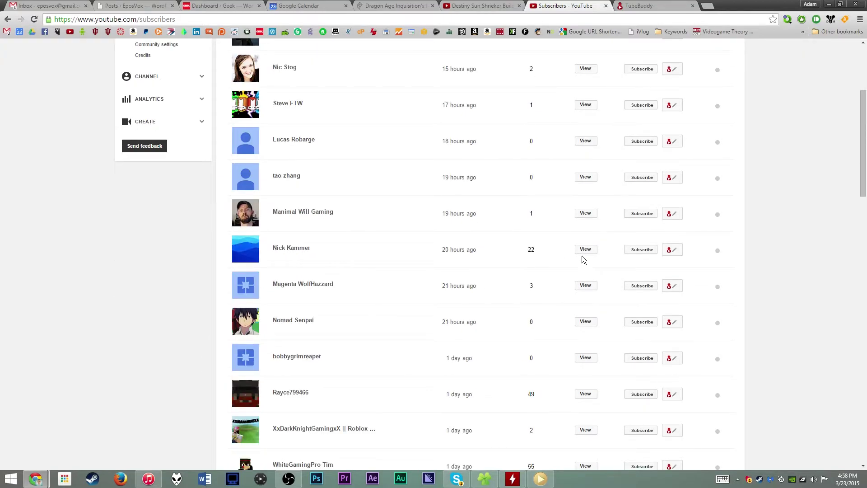
Reveal the social links of the listed subscribers whose channels have 22, 49 and 55 subscribers
click(586, 250)
scroll(571, 289, down, 3)
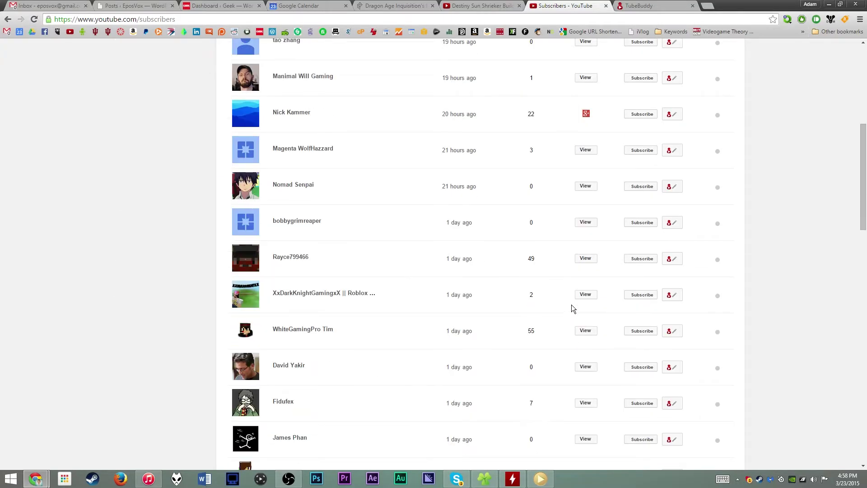
click(587, 260)
click(586, 330)
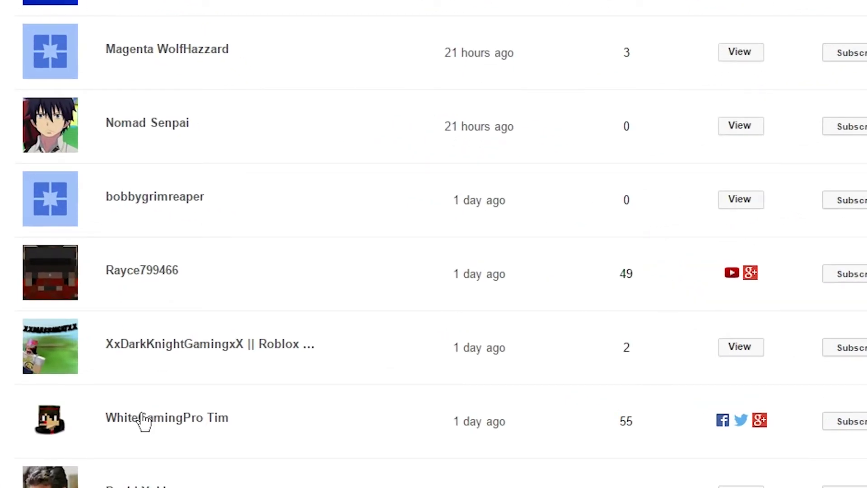
View the Twitter profile of the subscriber whose channel has 55 subscribers and close it again
mouse_move(357, 335)
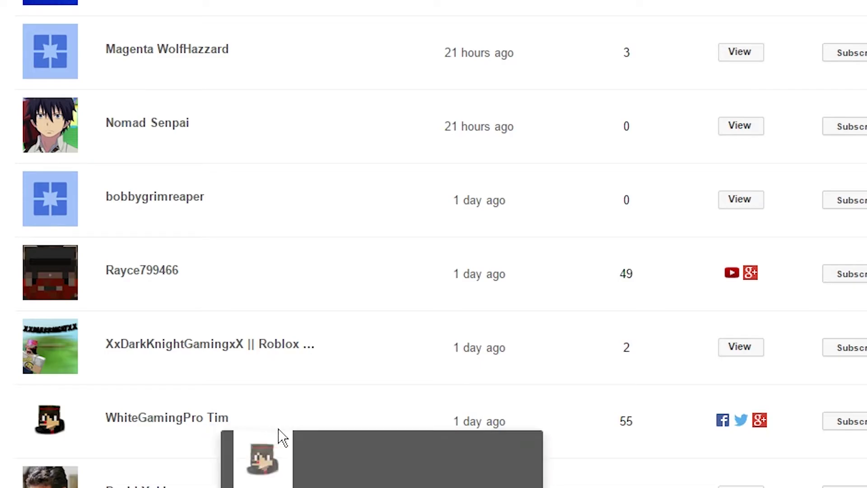
click(744, 420)
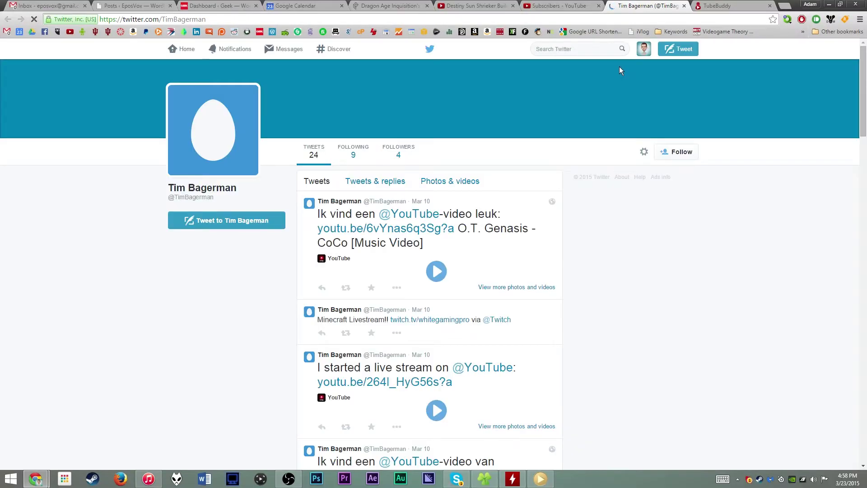
key(ctrl+w)
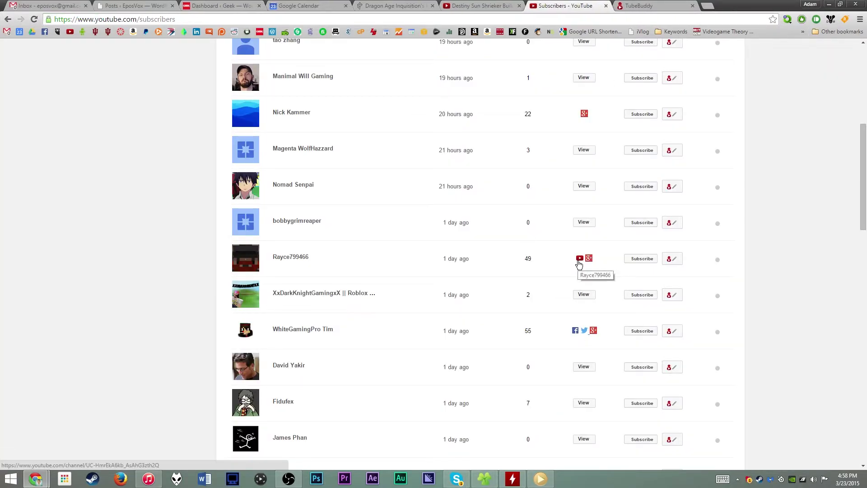
Reveal the social links of the subscriber whose channel has 17 subscribers, further down the list
scroll(579, 265, down, 4)
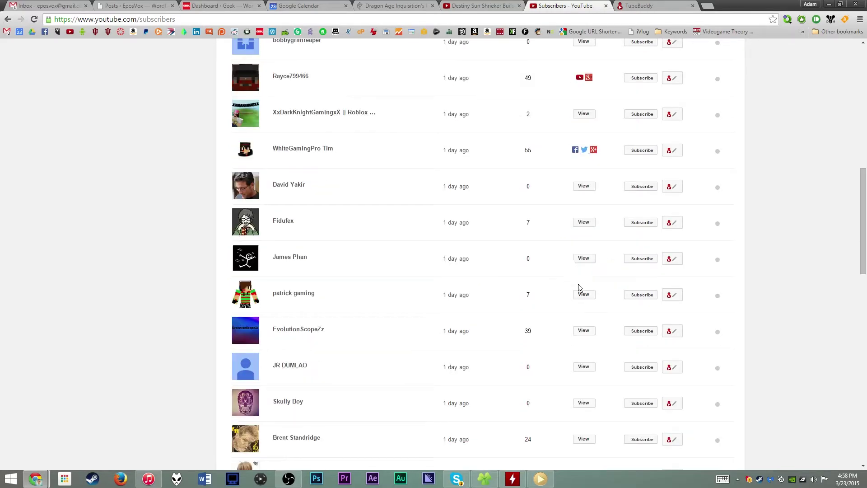
scroll(585, 312, down, 14)
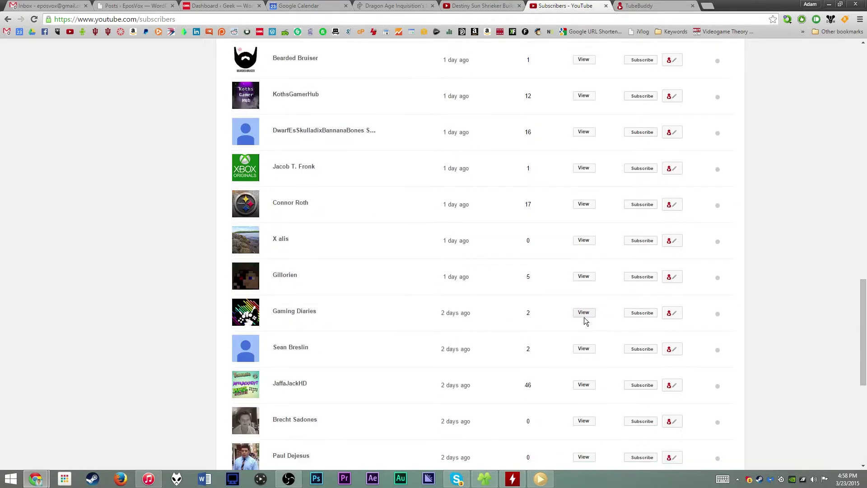
click(581, 209)
Load more subscribers at the end of the list and reveal the social links of MASSIVE GAMING
scroll(574, 231, down, 3)
click(482, 351)
scroll(528, 328, down, 4)
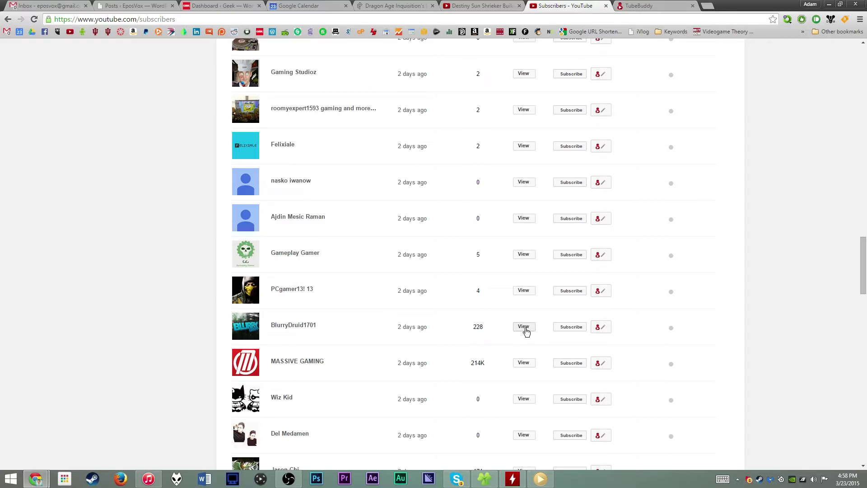
click(516, 363)
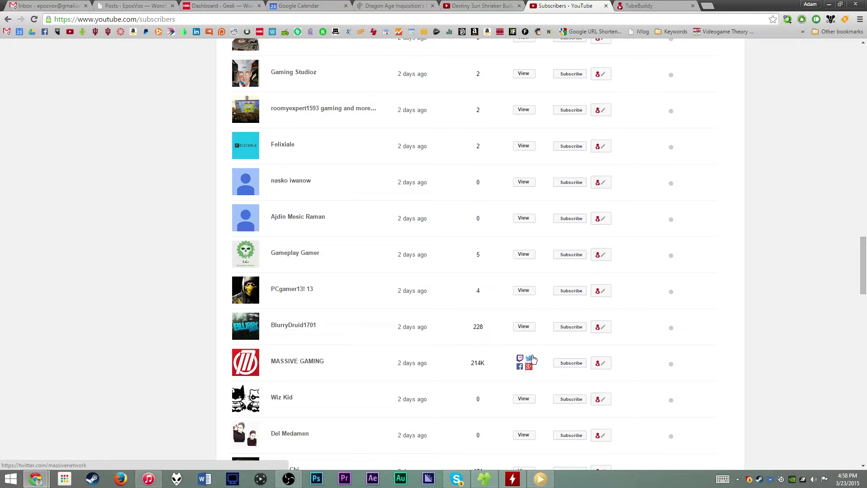
Open MASSIVE GAMING's Twitter profile, look through its tweets and return to the subscriber list
click(533, 359)
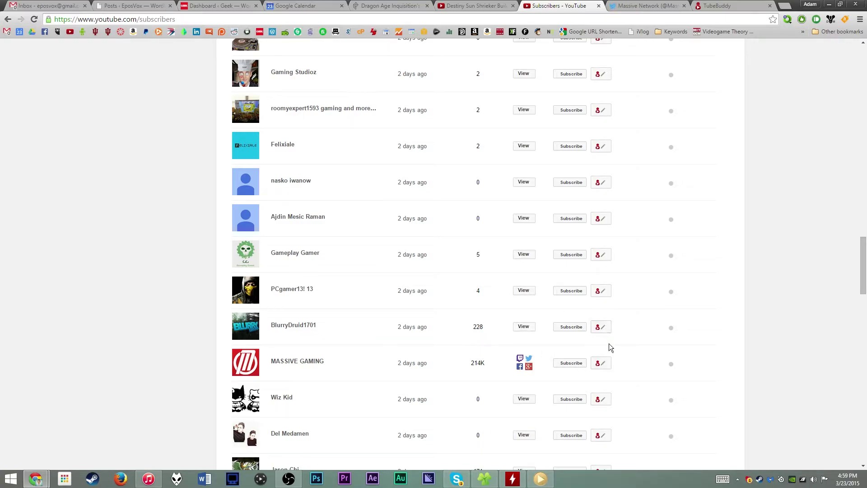
click(625, 5)
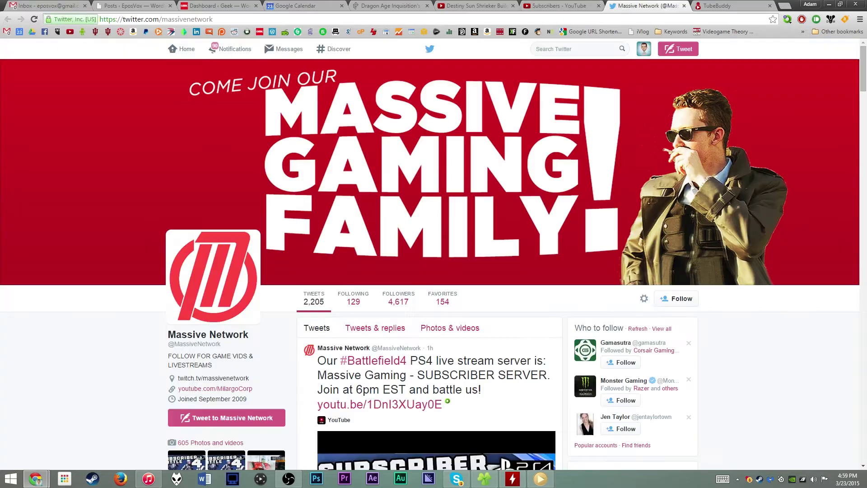
scroll(544, 180, down, 1)
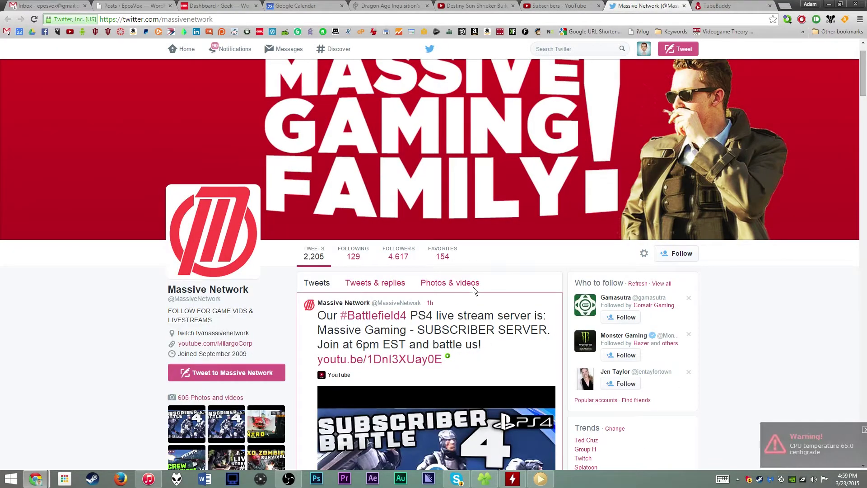
scroll(495, 277, down, 3)
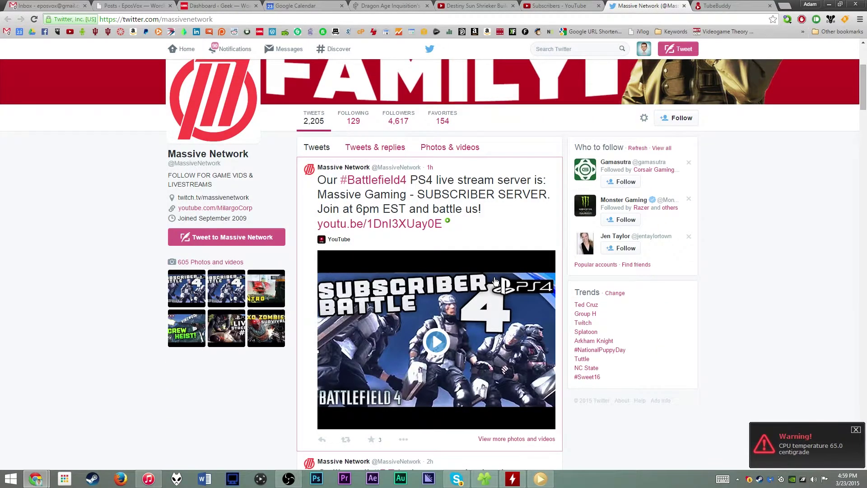
click(567, 7)
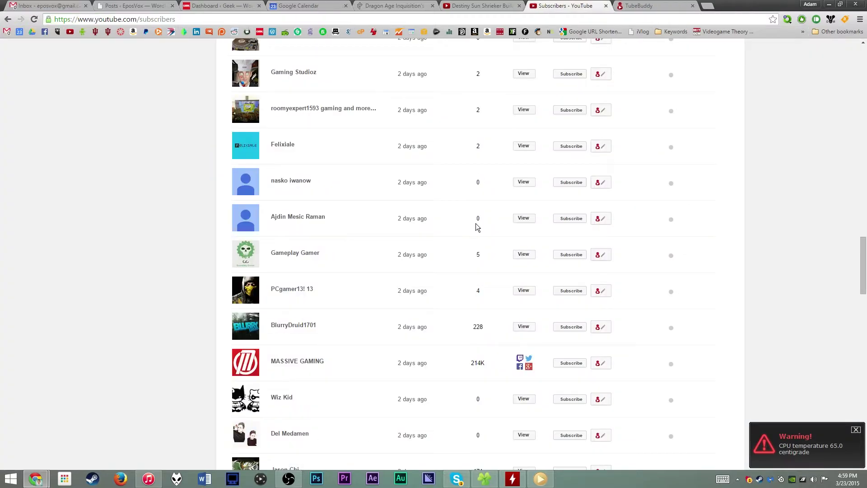
Reveal the social links of the subscribers near MASSIVE GAMING whose channels have 171 and 228 subscribers
scroll(475, 330, down, 2)
scroll(515, 285, down, 1)
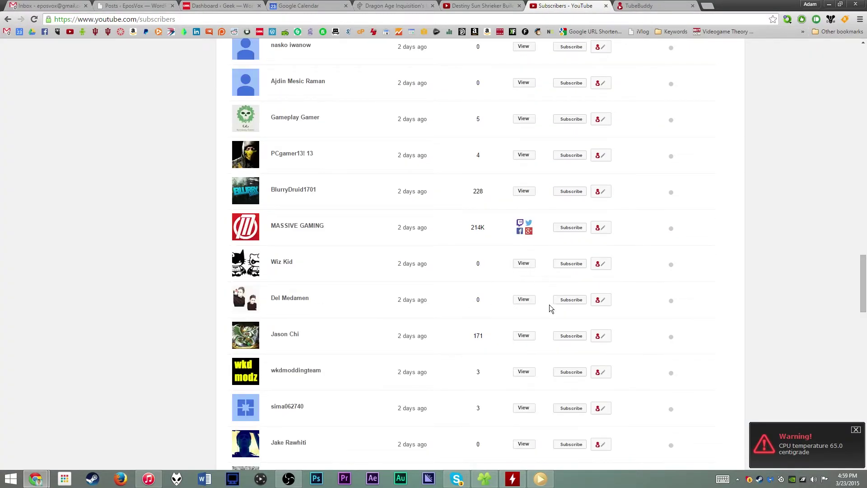
click(526, 337)
click(525, 191)
Open the Subscribers Export for the whole list and review which information the CSV file includes
scroll(535, 357, up, 10)
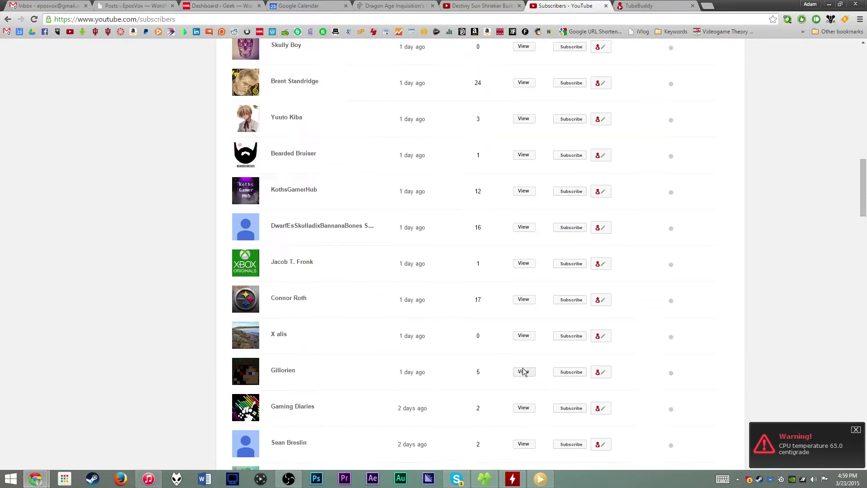
scroll(526, 366, up, 15)
click(858, 429)
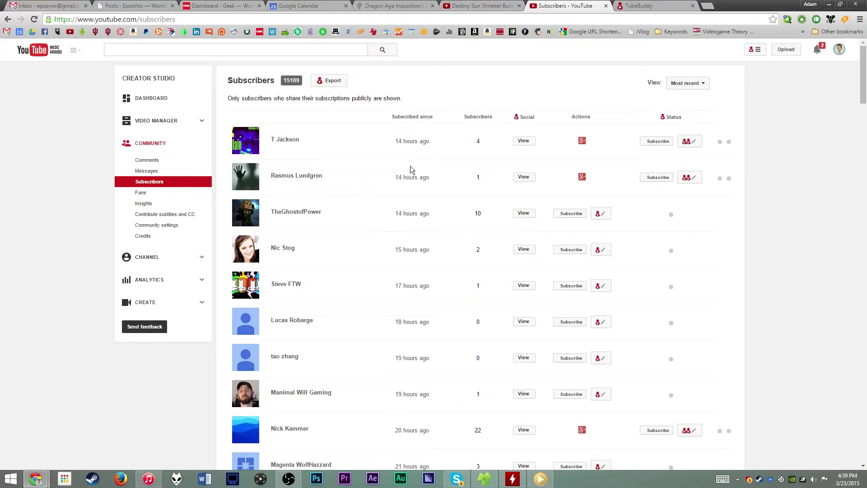
click(330, 84)
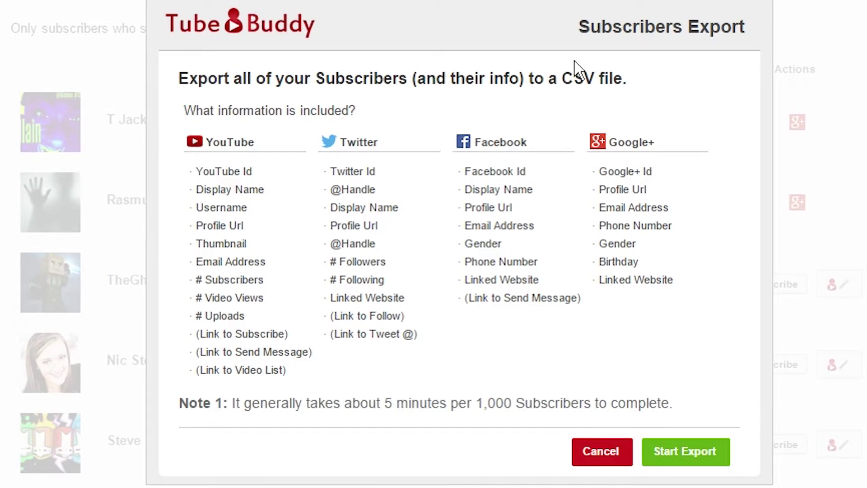
drag(563, 76, 586, 75)
click(586, 68)
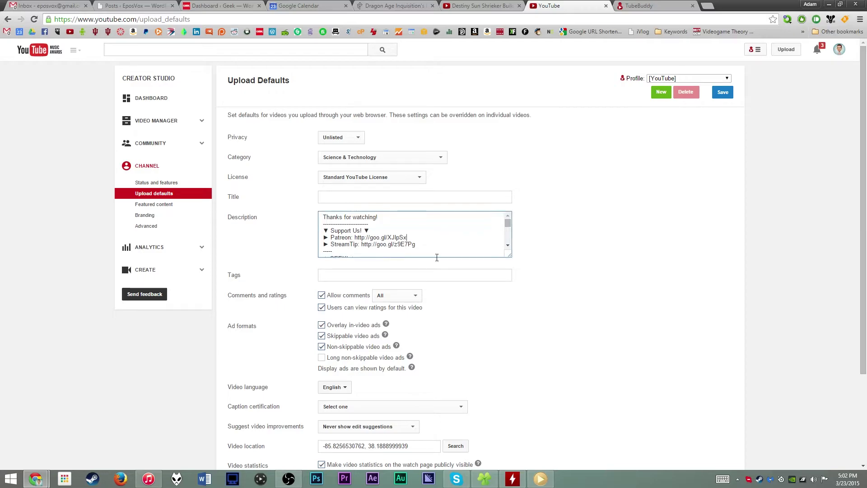
Enlarge the description box in Upload Defaults and check which upload profiles are available
click(422, 274)
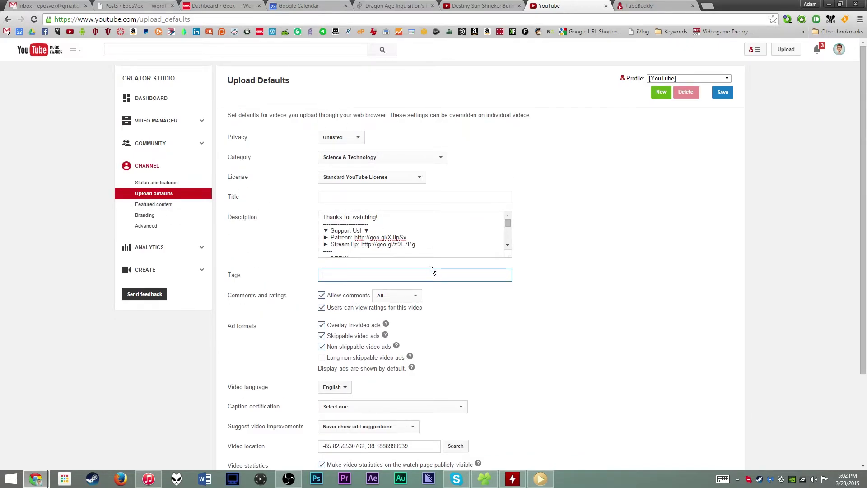
scroll(471, 203, down, 1)
scroll(471, 203, up, 1)
drag(508, 256, 519, 409)
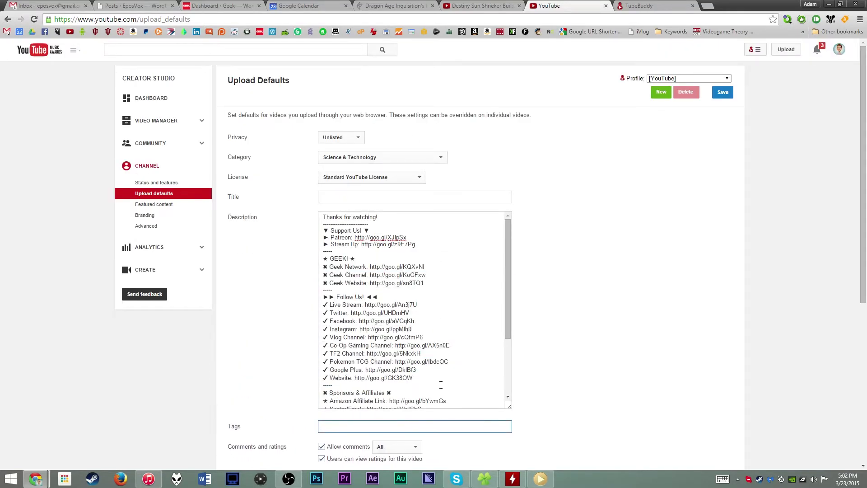
click(677, 79)
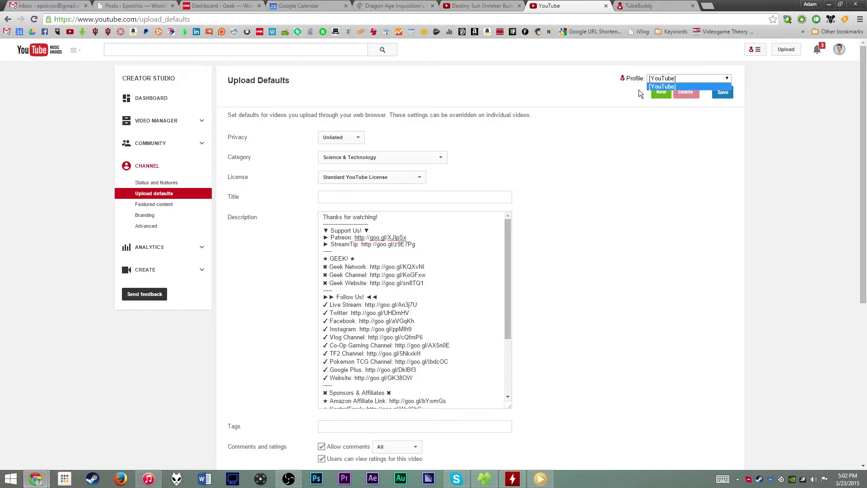
Set the default upload category to Gaming
click(373, 156)
click(392, 158)
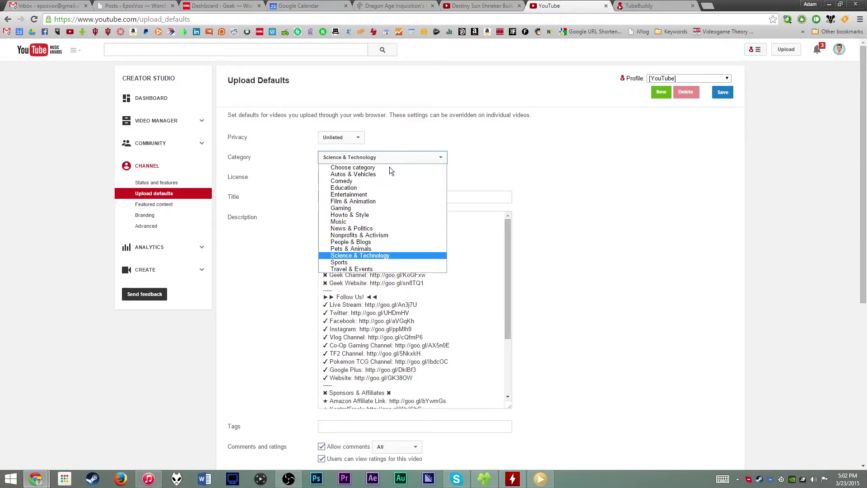
click(359, 207)
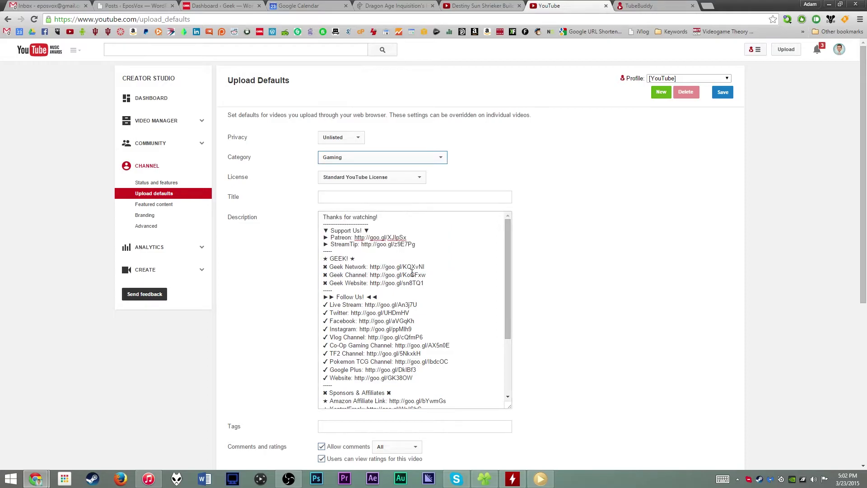
Delete the closing art-credit section and the GEEK! links section from the default description
scroll(412, 273, down, 5)
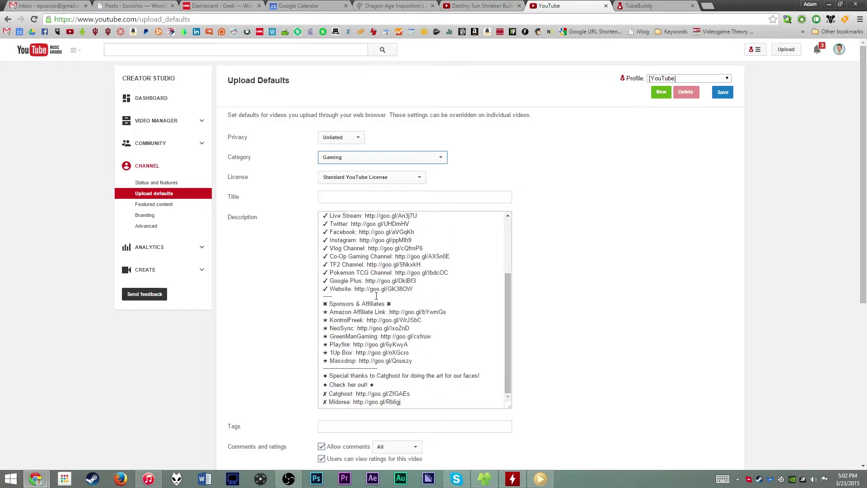
drag(332, 371, 443, 410)
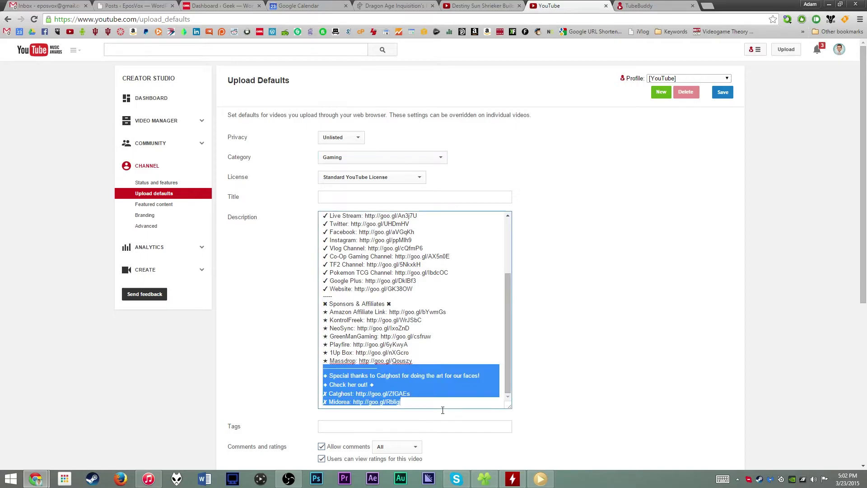
key(BackSpace)
scroll(432, 316, up, 10)
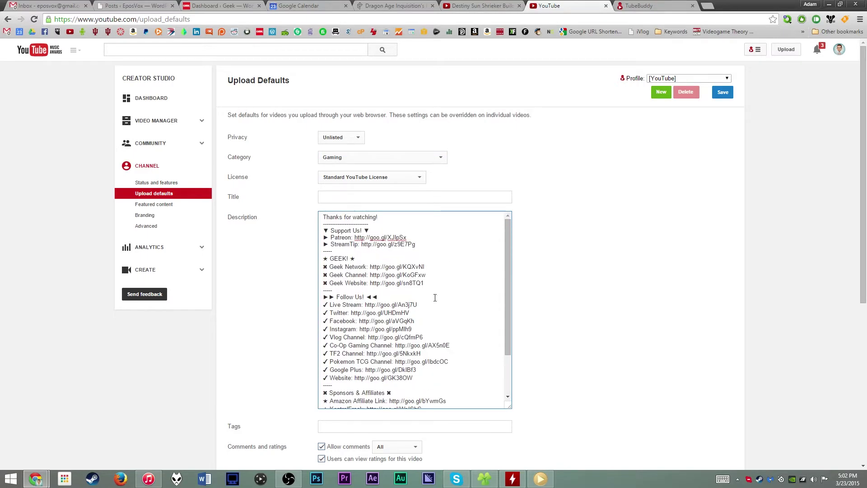
drag(443, 289, 306, 263)
key(BackSpace)
key(BackSpace)
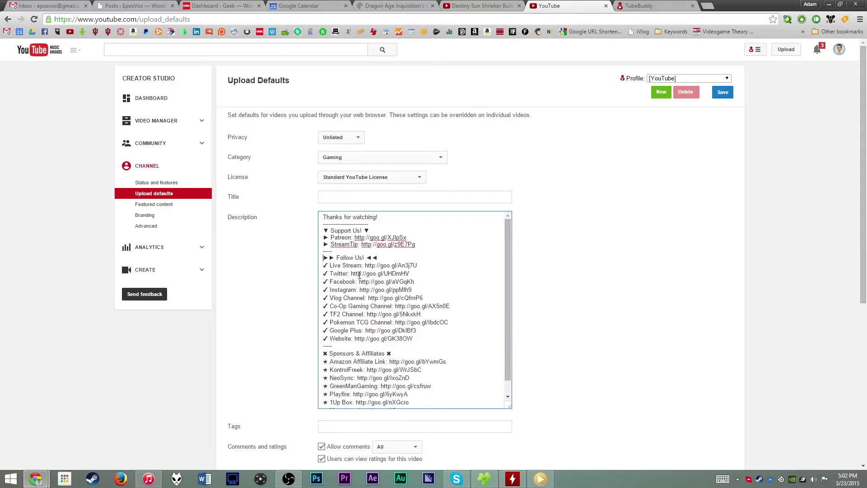
Enter "gaming, video games, lolrandomk" as the default tags
scroll(330, 384, down, 3)
click(333, 383)
text(gaming, video games, lolrandomk)
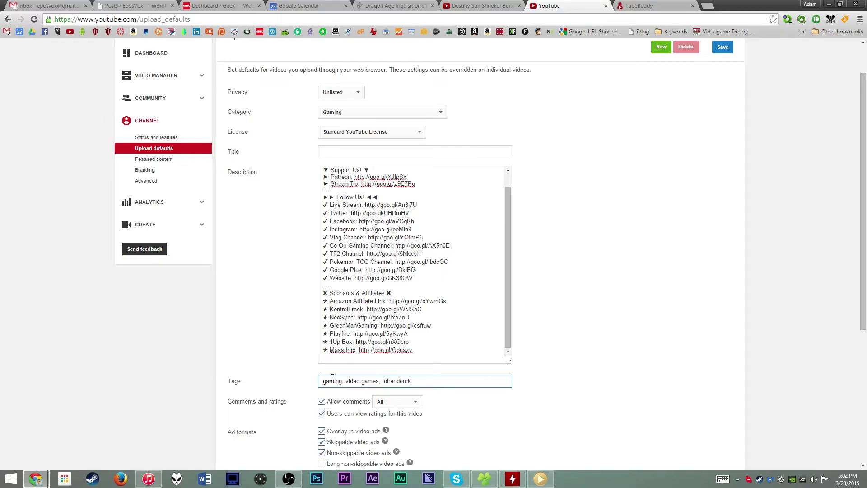
Create a new upload defaults profile named "Gaming" from the current settings
scroll(535, 259, up, 2)
click(653, 93)
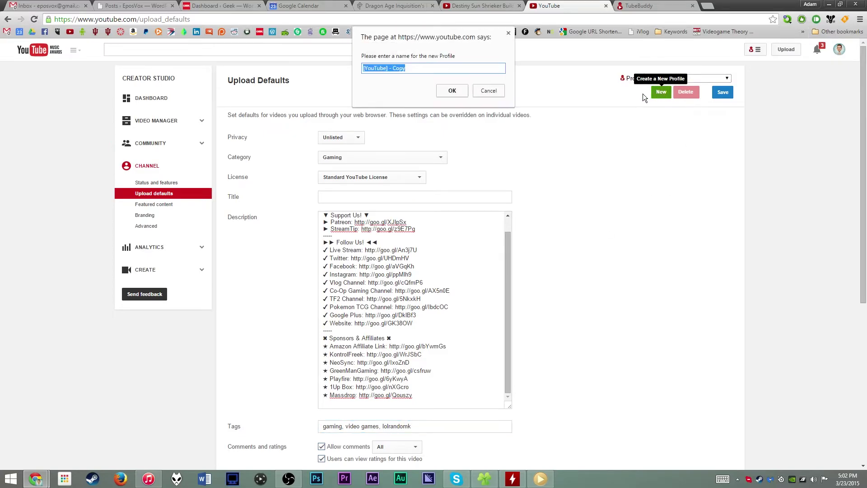
text(Gaming)
key(Return)
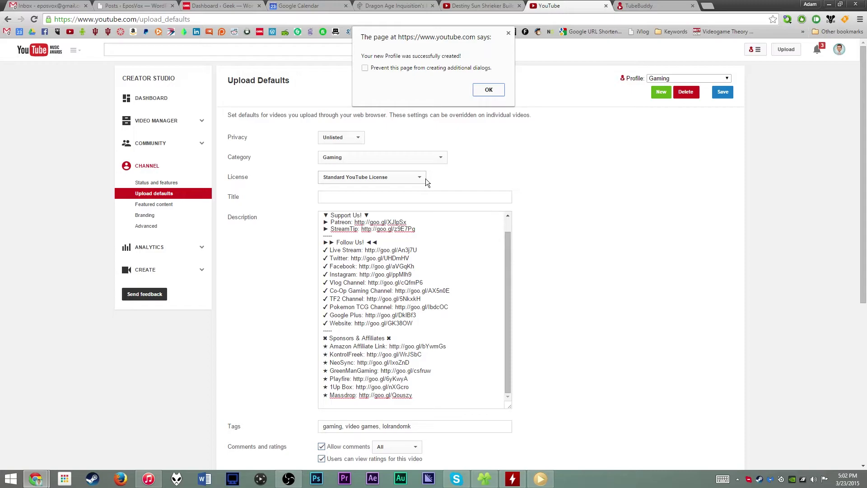
click(487, 90)
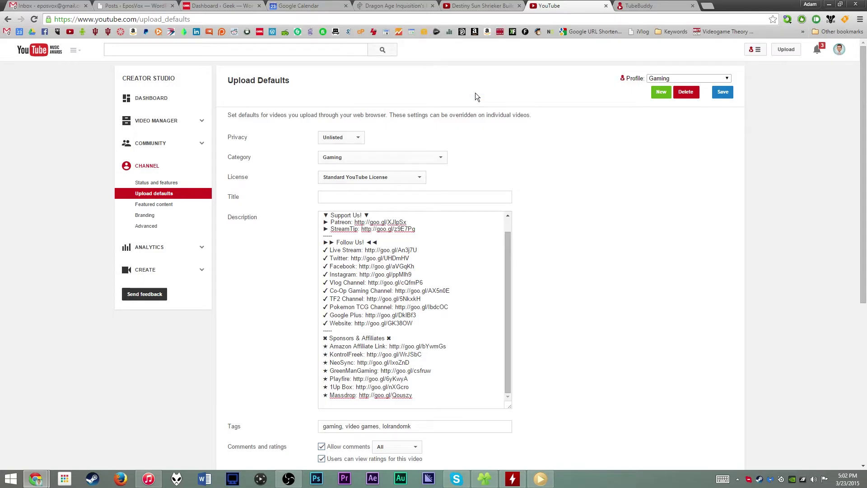
Switch the upload defaults back to the [YouTube] profile and check its category, description and tags
click(676, 75)
click(663, 87)
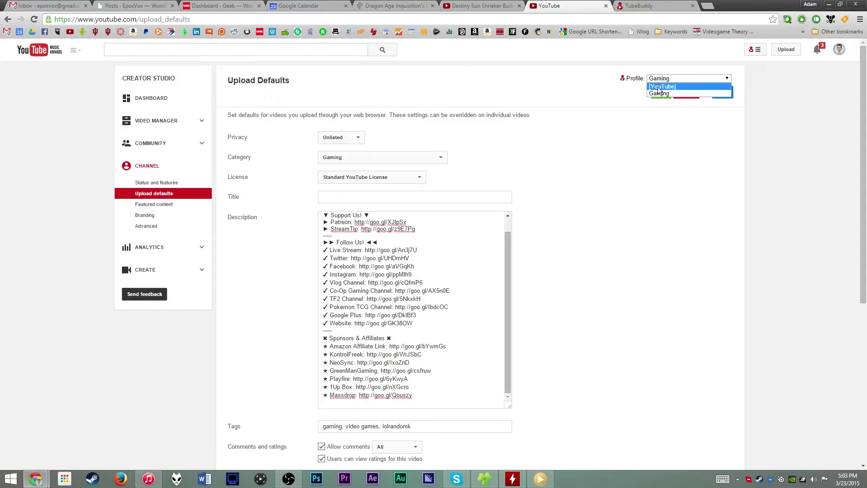
scroll(504, 261, down, 3)
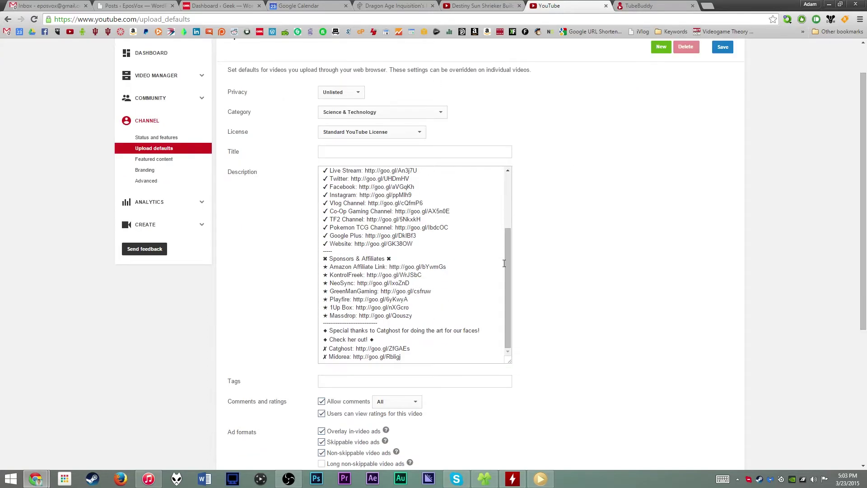
scroll(668, 267, up, 2)
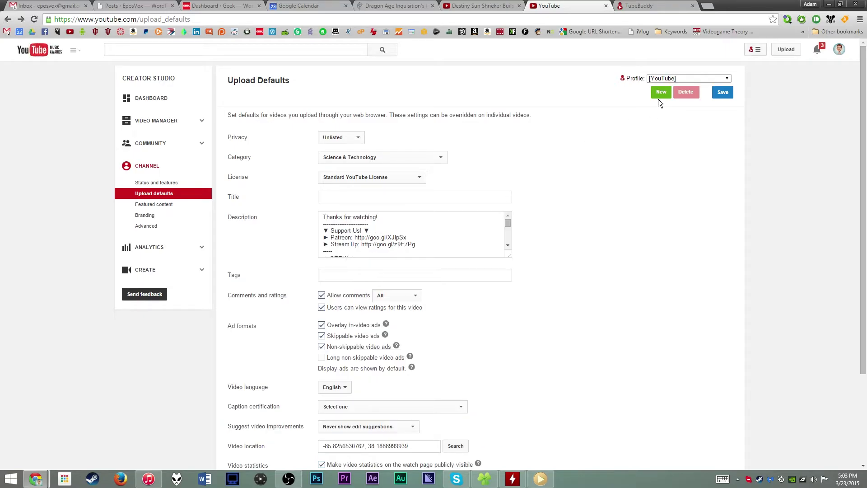
Enlarge the default description to read it and create a new upload defaults profile named "Tech" from the current settings
drag(510, 253, 511, 329)
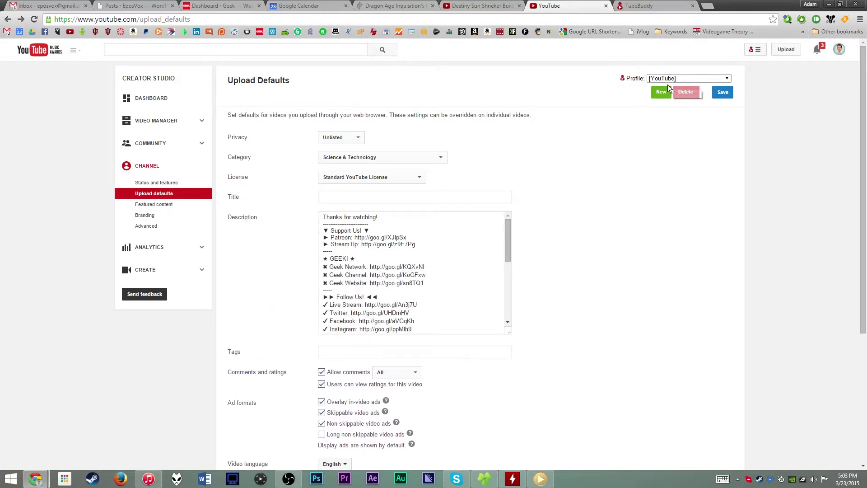
scroll(496, 289, down, 7)
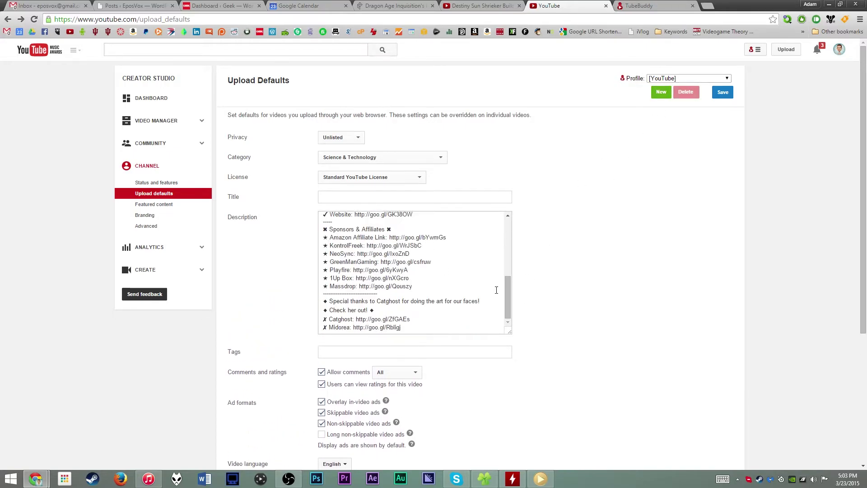
click(661, 91)
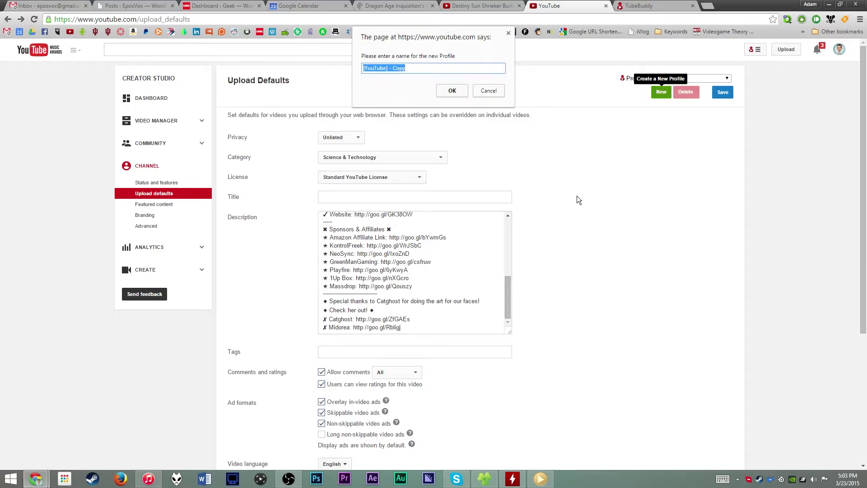
text(Tech)
key(Return)
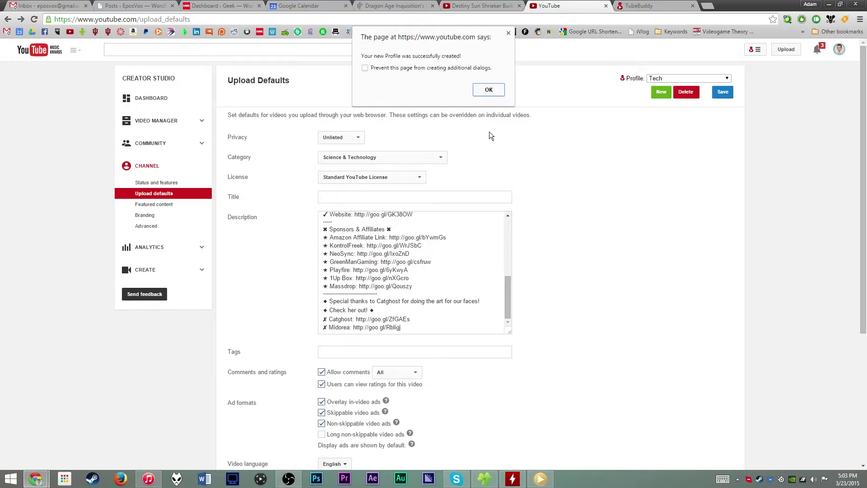
click(486, 90)
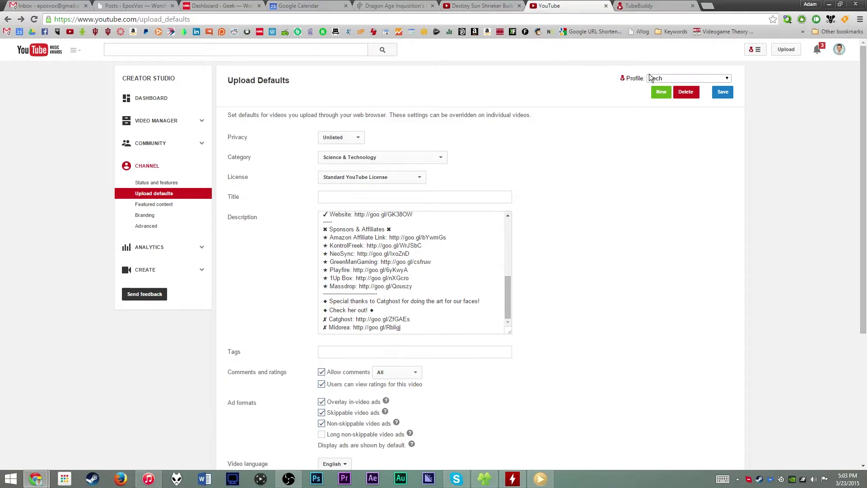
Start a new video upload with "Nice Weather equals Video Games.mp4" from the Upload folder
click(792, 48)
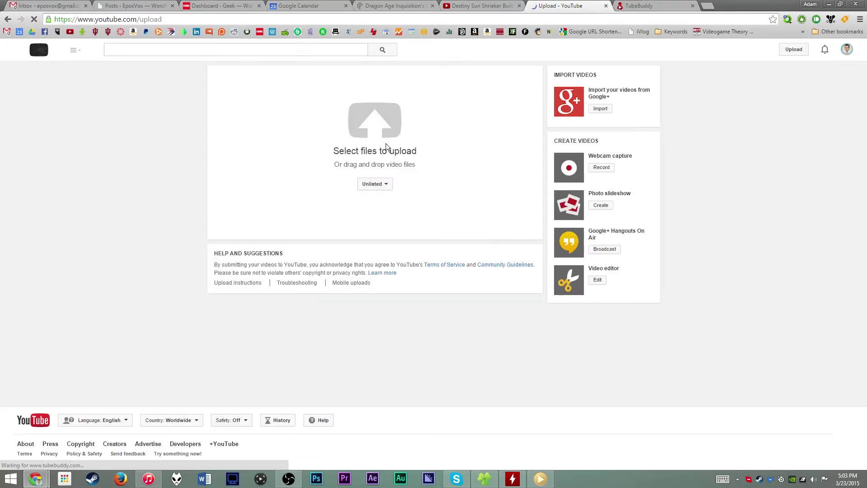
click(386, 143)
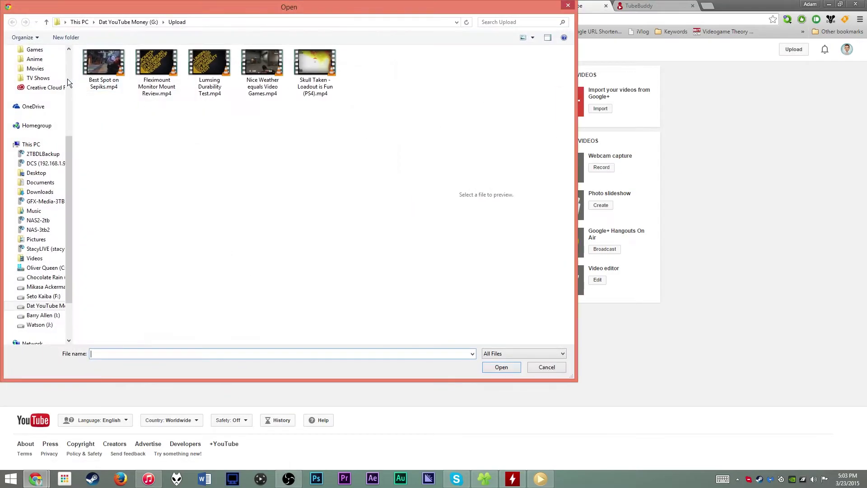
scroll(41, 135, up, 5)
click(32, 101)
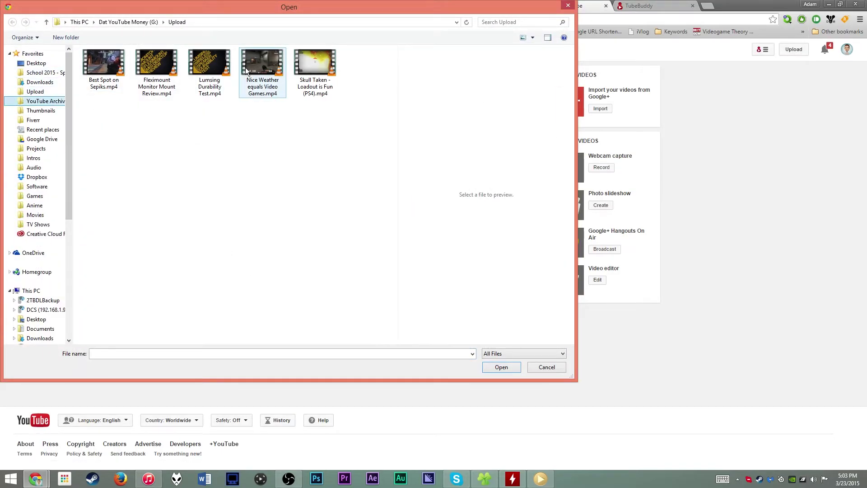
double_click(269, 66)
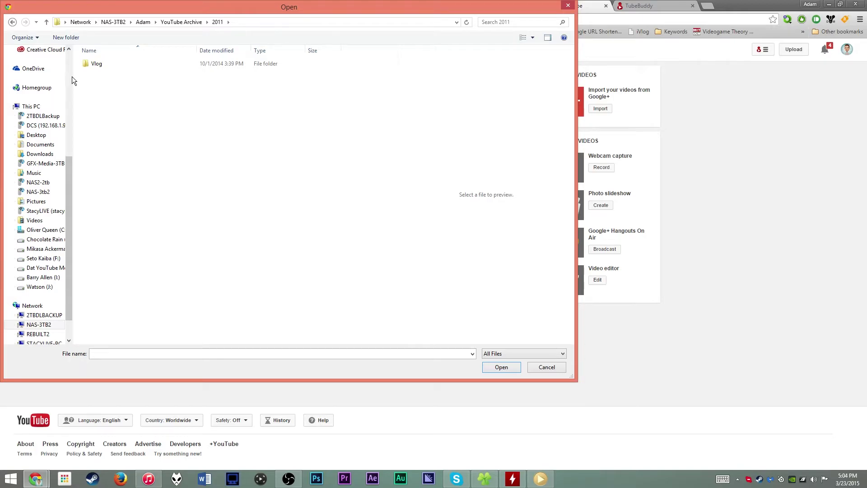
scroll(71, 77, up, 5)
click(35, 92)
click(260, 74)
double_click(260, 74)
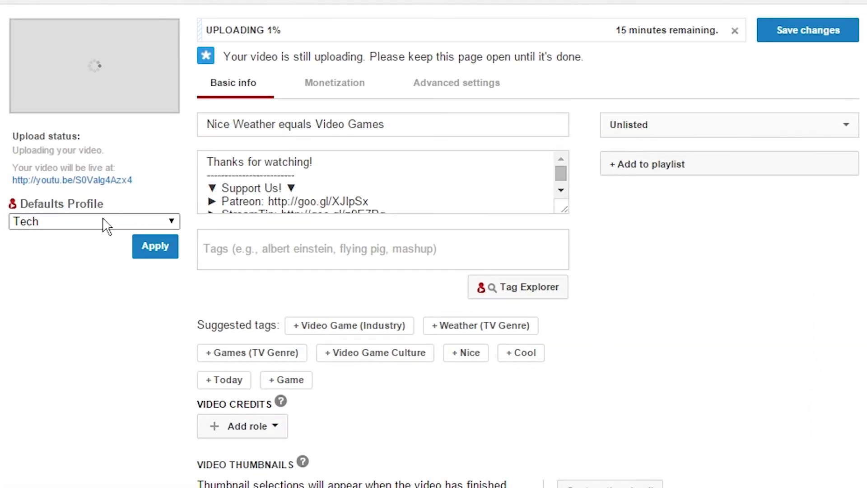
Apply the Gaming defaults profile to the uploading video and enlarge its description box
click(103, 222)
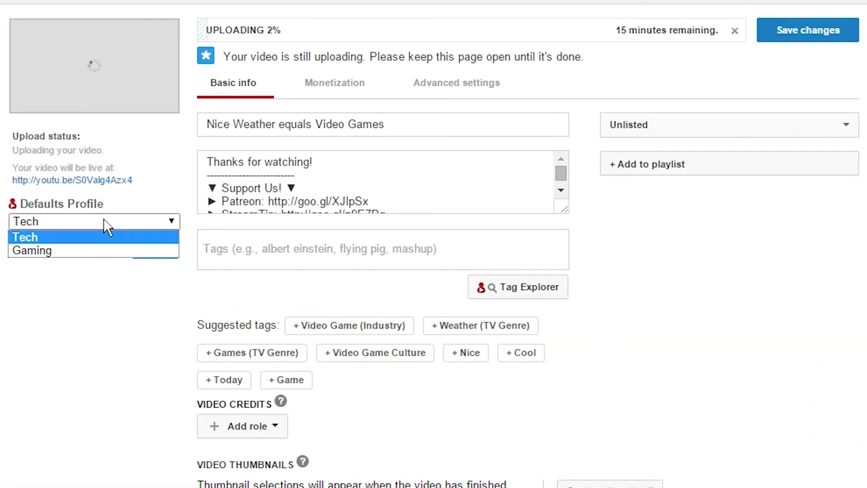
click(54, 249)
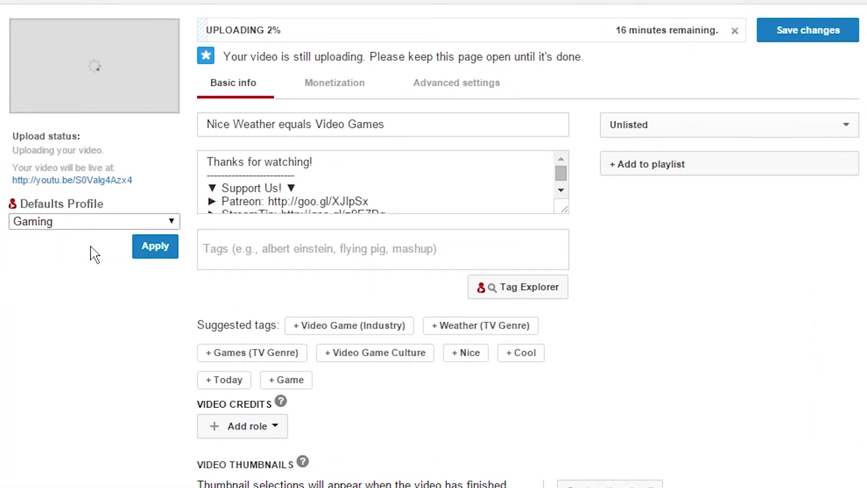
drag(564, 209, 565, 485)
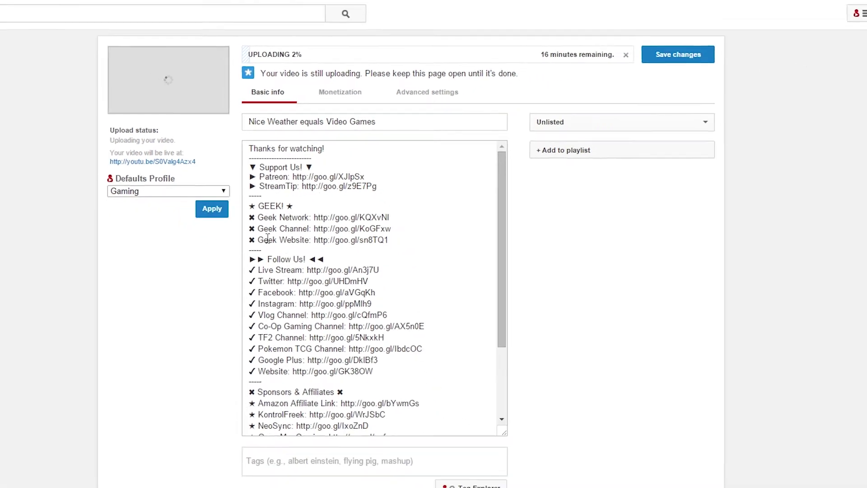
click(147, 249)
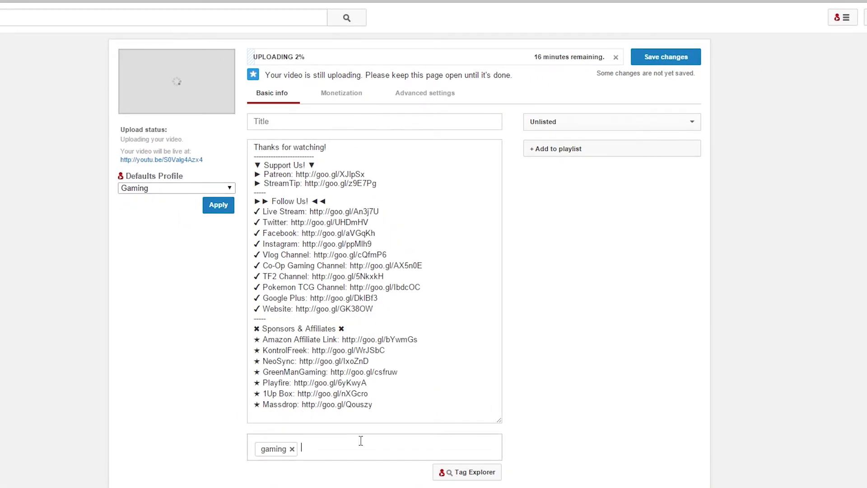
Apply the Tech defaults profile to the uploading video
click(207, 188)
click(186, 199)
click(218, 205)
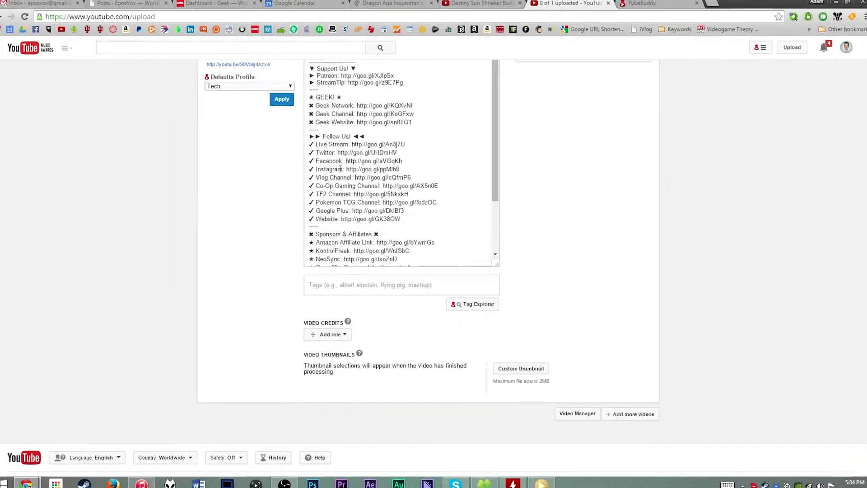
Explore the tag "team fortress 2" in Tag Explorer and briefly bring up the VideoCents keyword tool for comparison
scroll(520, 328, down, 2)
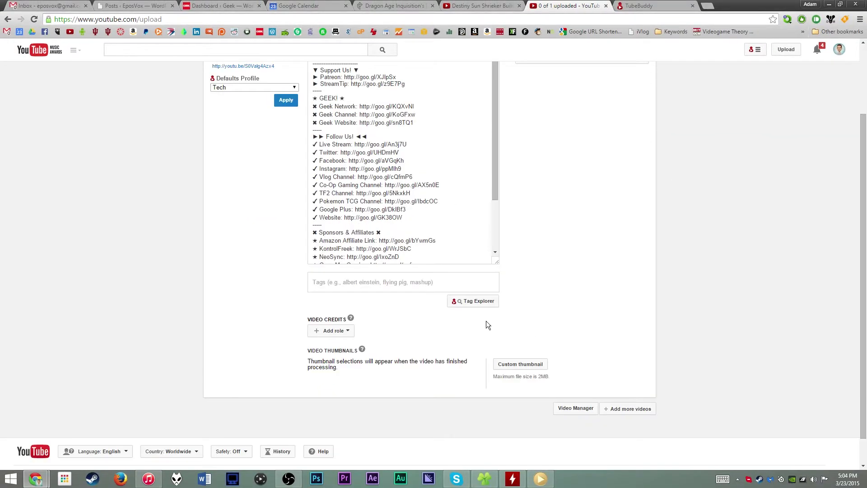
click(458, 303)
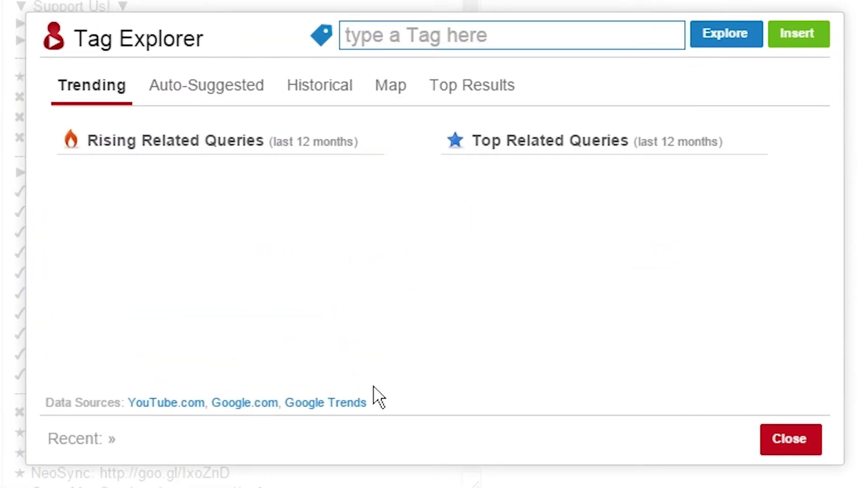
text(tea)
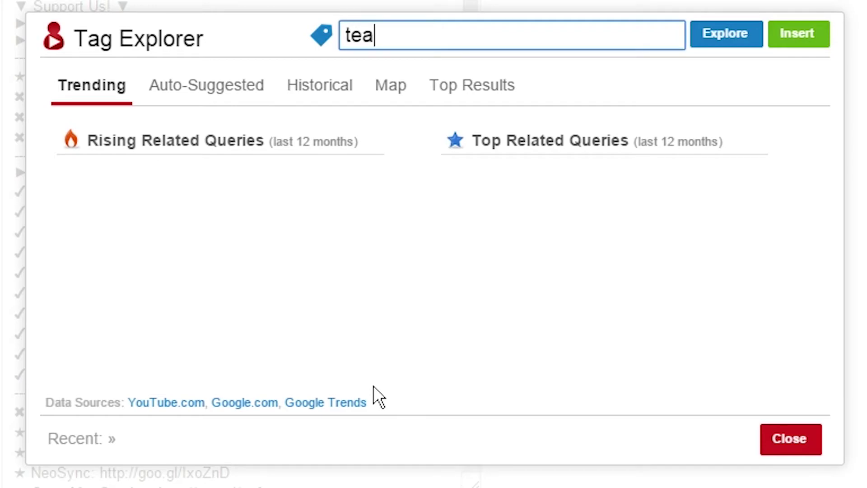
text(m fortress 2)
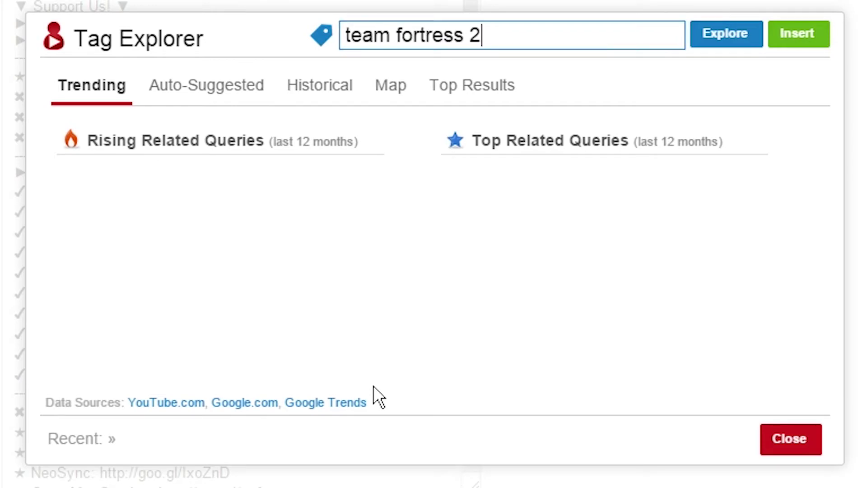
key(Return)
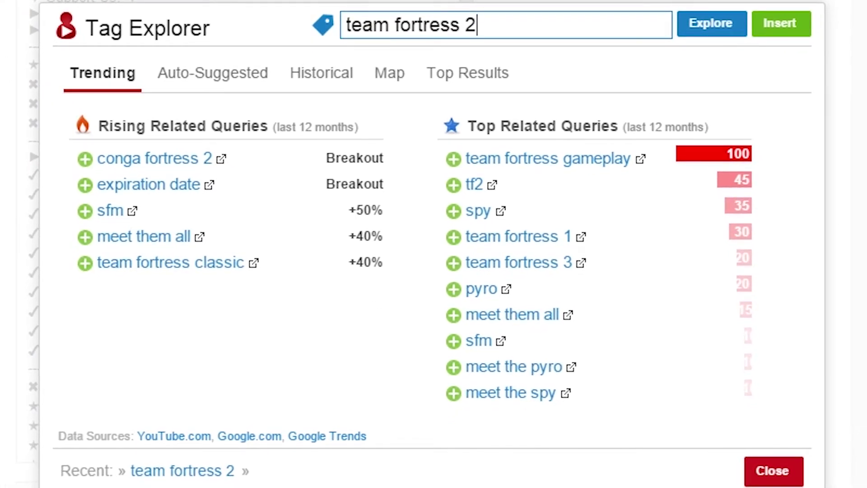
key(alt+Tab)
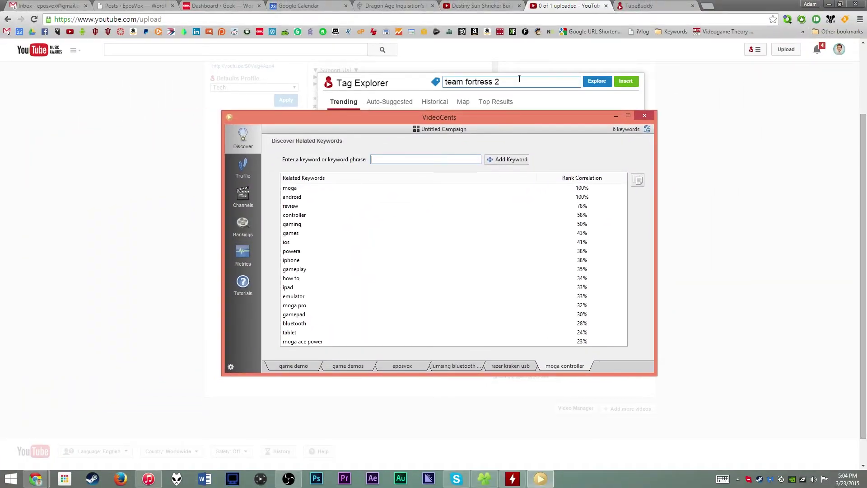
click(616, 117)
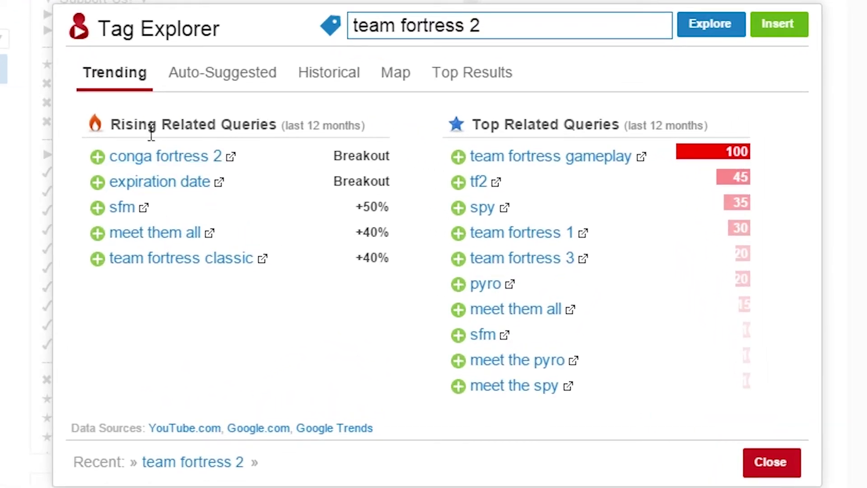
Insert the related queries conga fortress 2, expiration date, sfm, meet them all, team fortress classic and team fortress gameplay as video tags
click(97, 158)
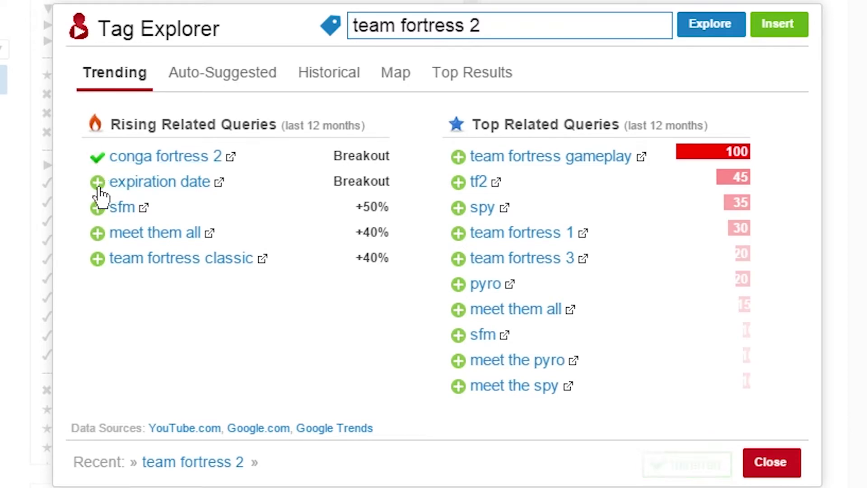
click(98, 187)
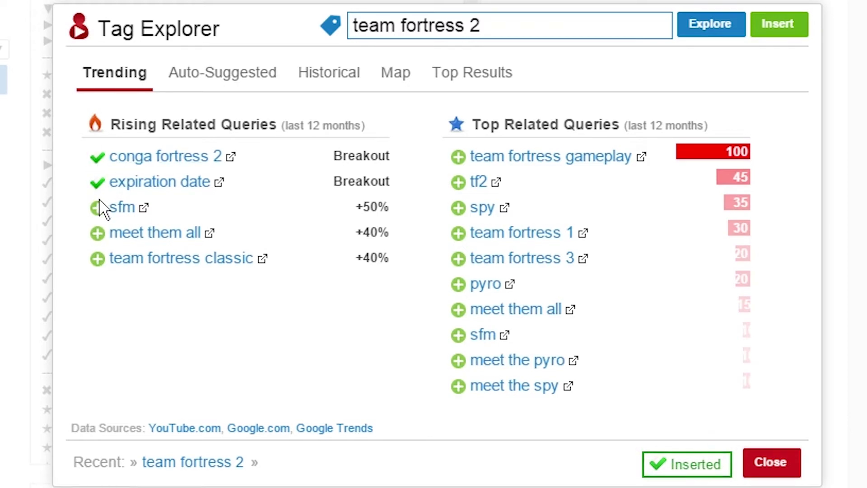
click(97, 207)
click(97, 233)
click(97, 259)
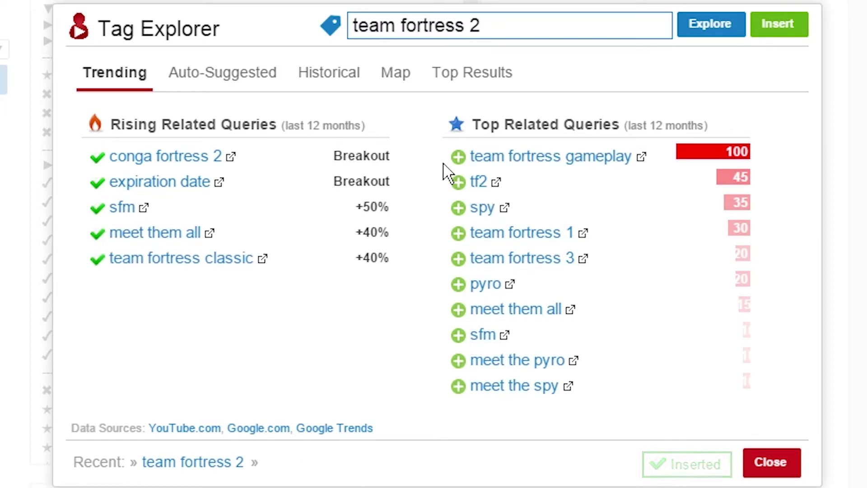
click(458, 158)
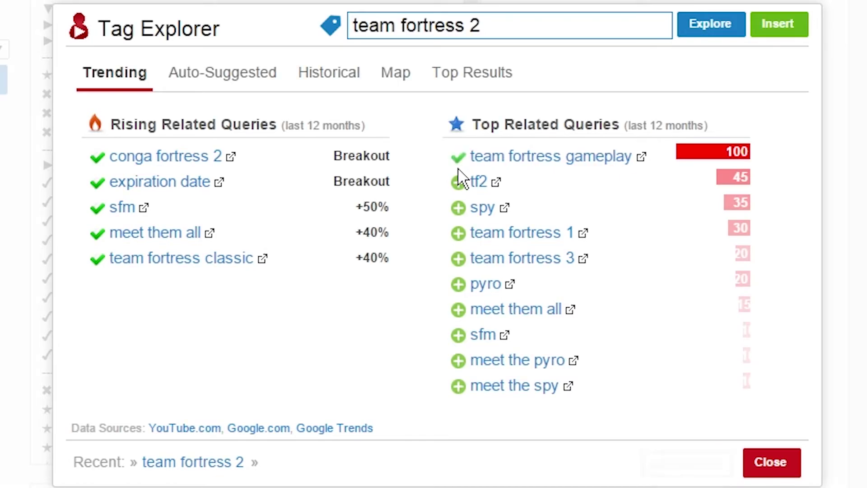
Explore the related query tf2 and insert its rising queries muselk and expiration date tf2 as video tags
click(478, 182)
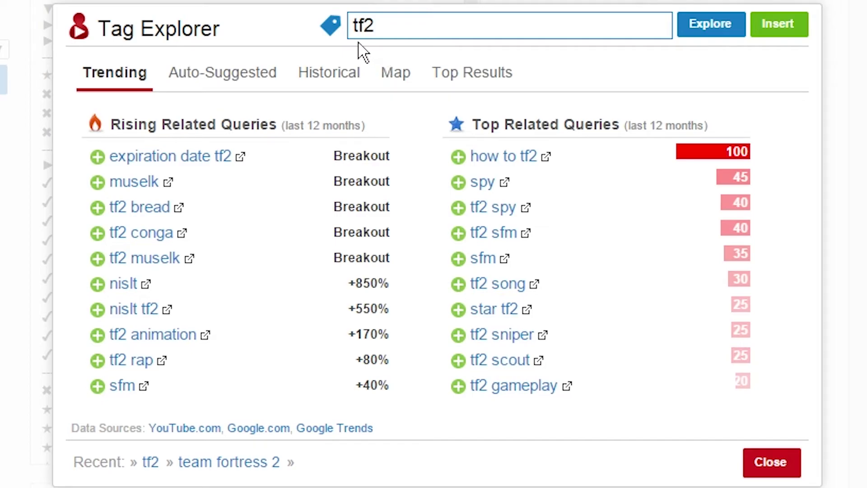
click(99, 183)
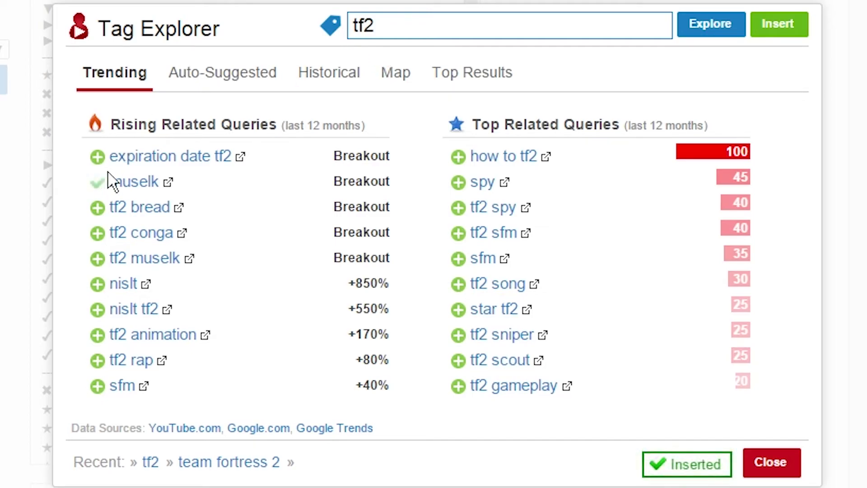
click(103, 158)
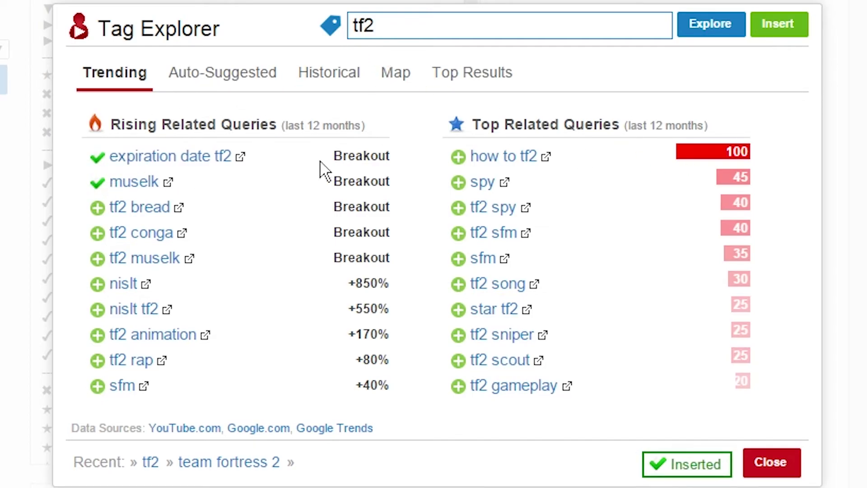
Review the auto-suggested tags, historical trend, map and top results for tf2, and close Tag Explorer
click(222, 103)
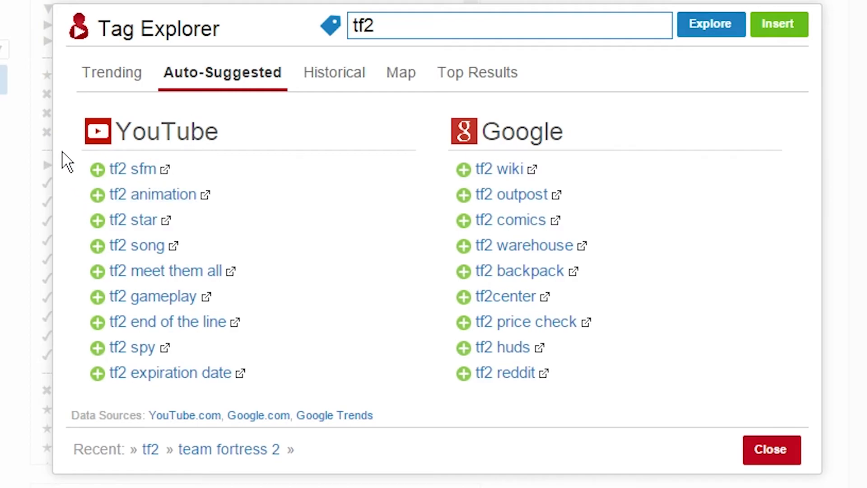
click(329, 74)
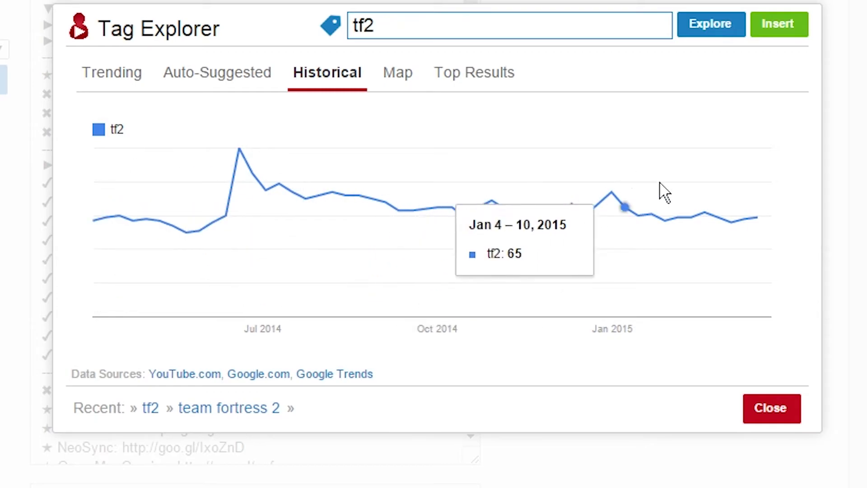
click(394, 75)
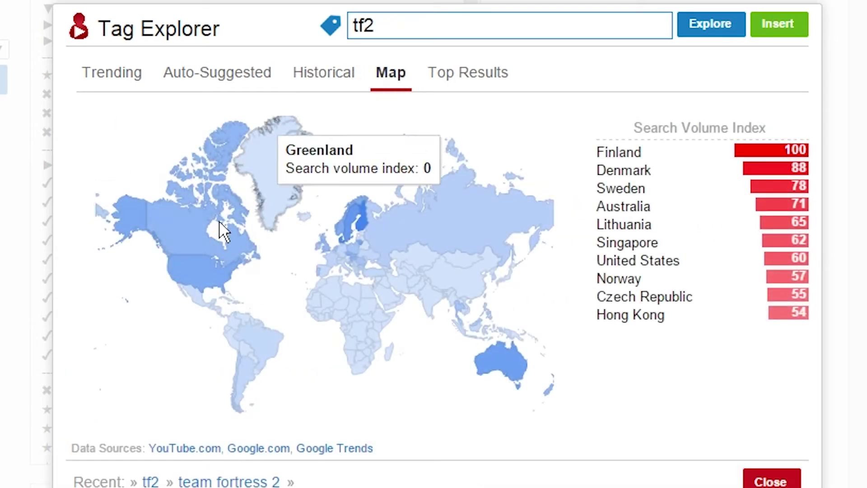
click(487, 79)
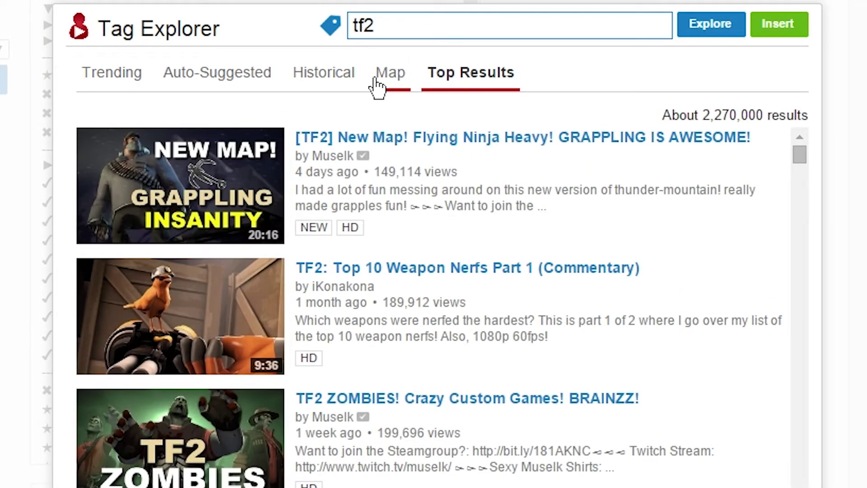
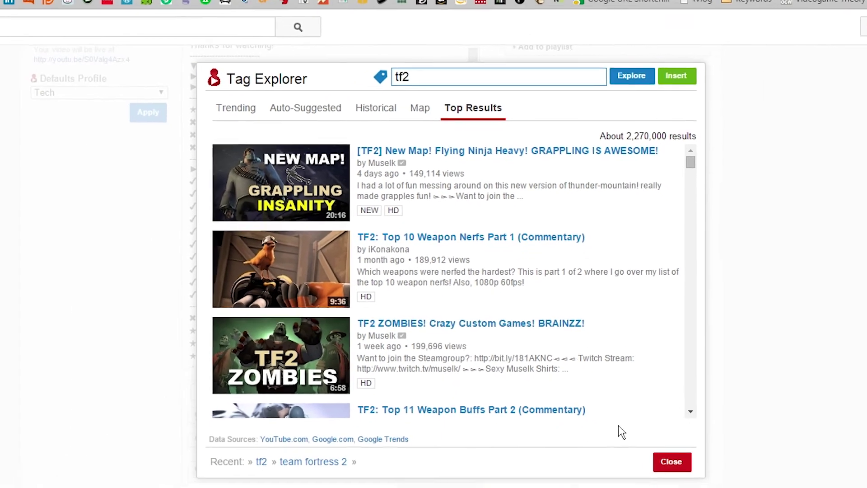
click(672, 461)
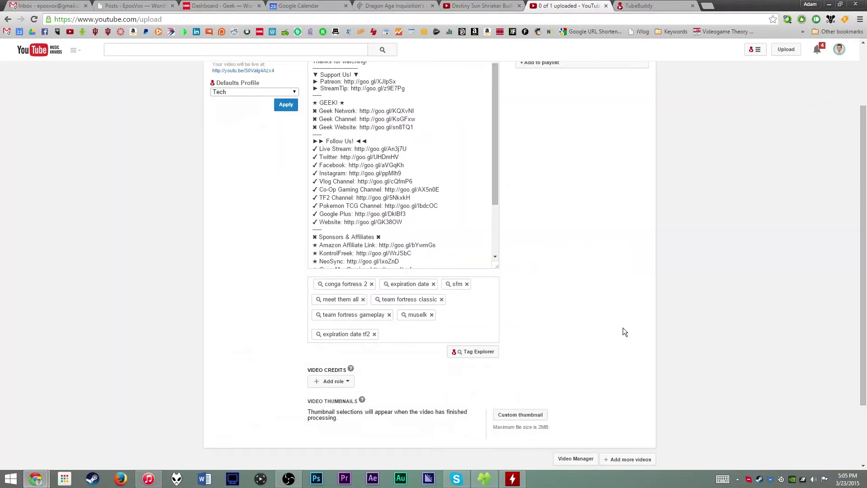
Review the trending related queries for tf2 in Tag Explorer again, and close it
click(487, 352)
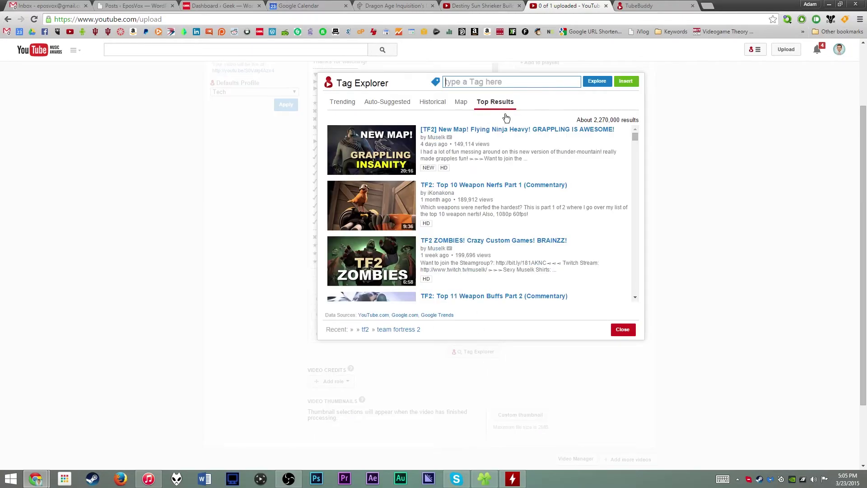
click(350, 106)
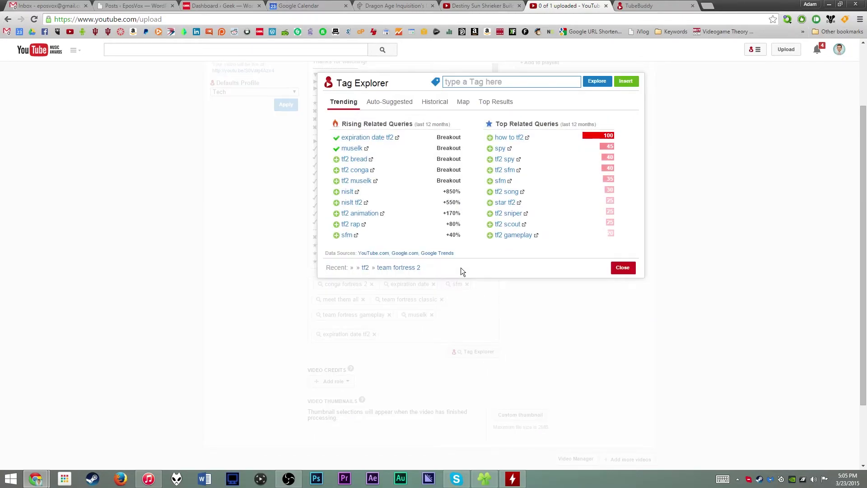
click(620, 264)
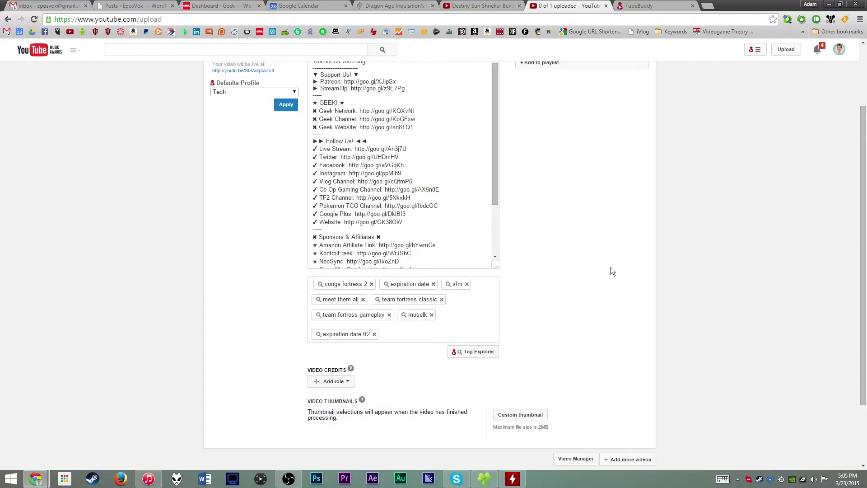
Cancel the video upload in progress and confirm the cancellation
scroll(523, 243, down, 2)
scroll(600, 281, up, 5)
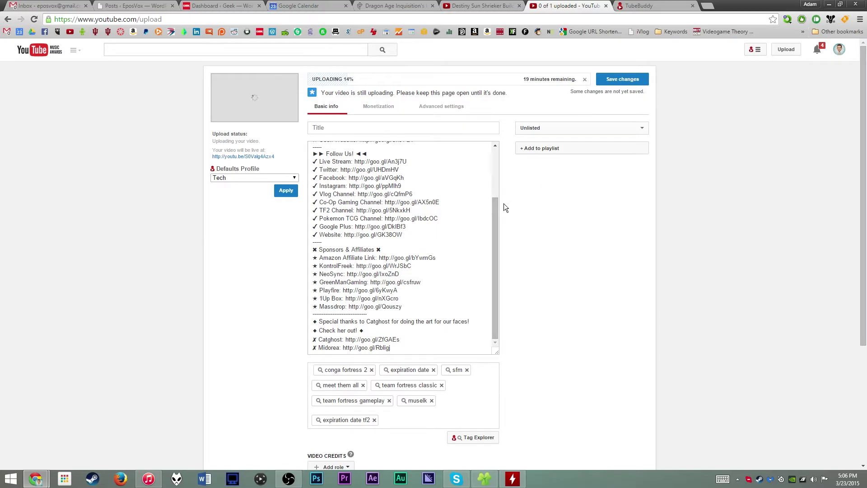
click(584, 79)
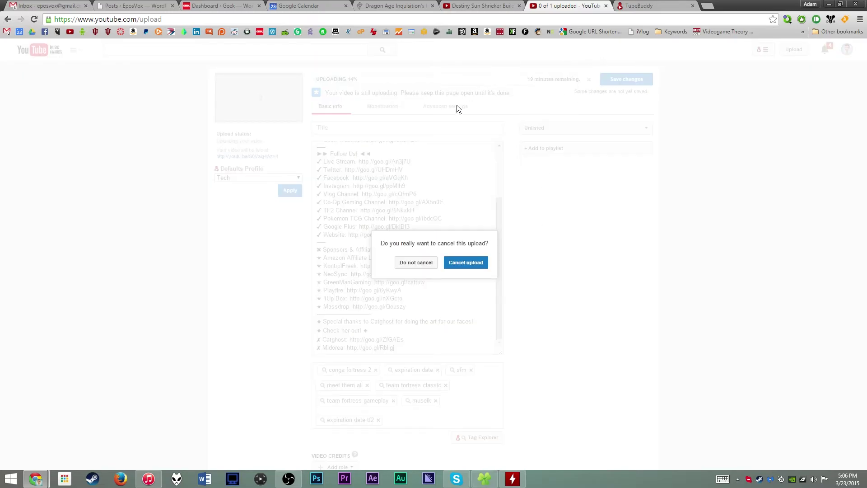
click(472, 265)
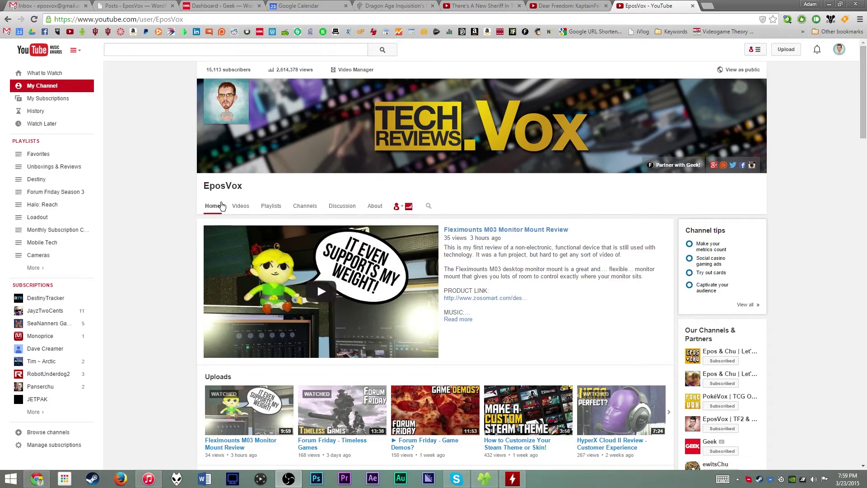
Examine the channel's embedded Social Blade statistics, including its rankings, daily stats summary and progress graphs
click(405, 211)
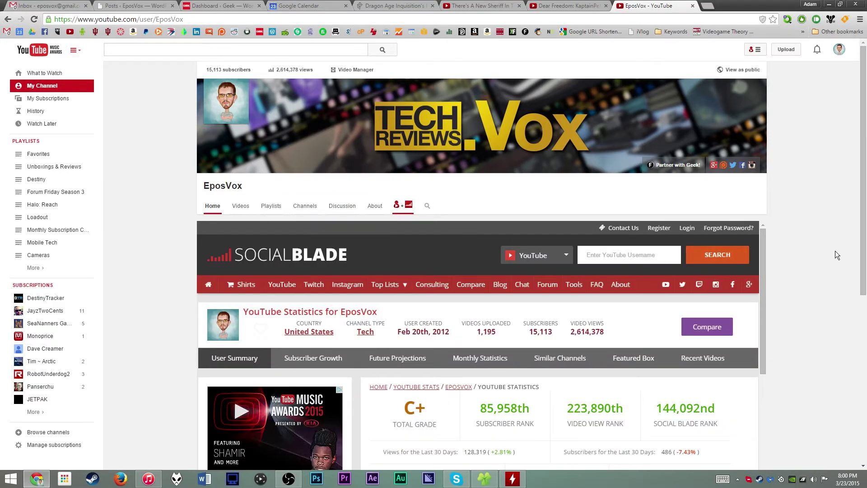
scroll(834, 252, down, 1)
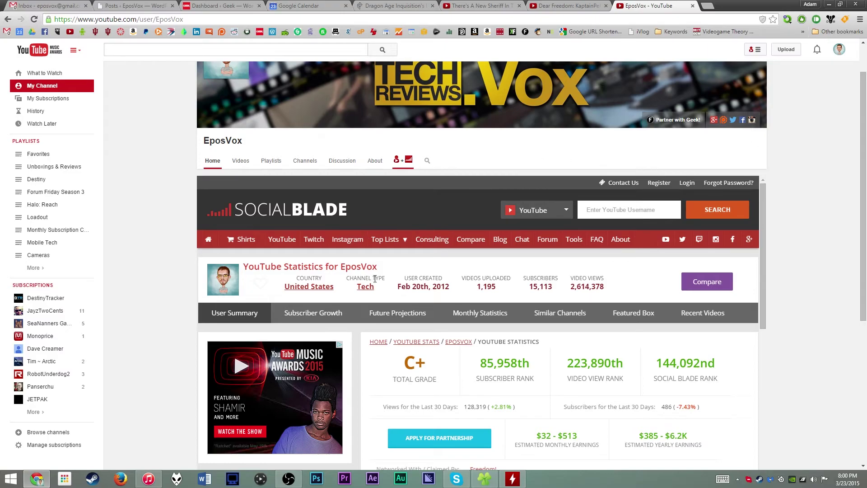
scroll(823, 315, down, 1)
scroll(778, 305, down, 5)
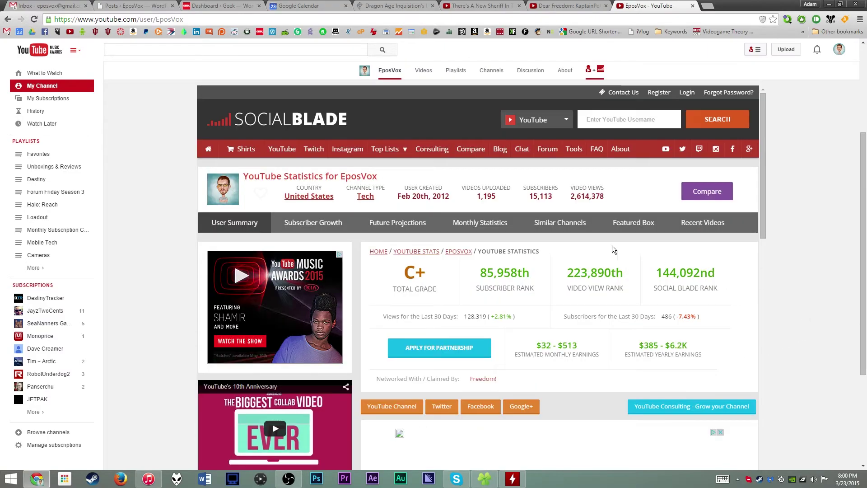
scroll(552, 237, down, 2)
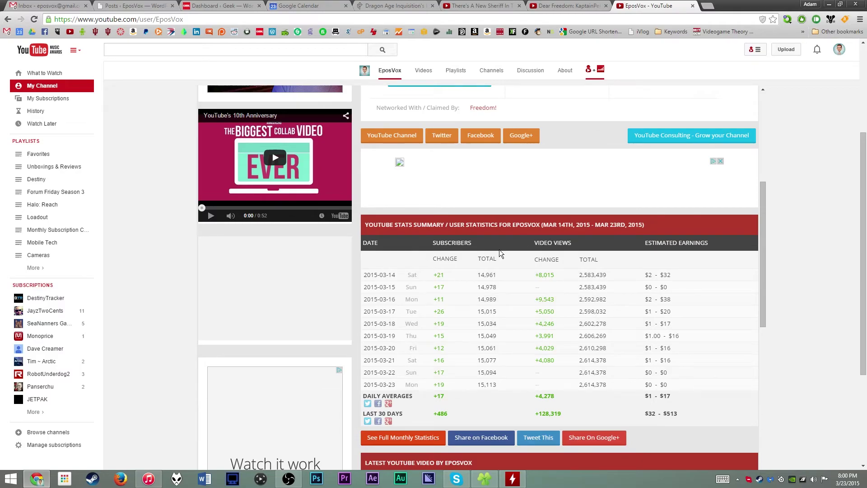
scroll(499, 251, down, 2)
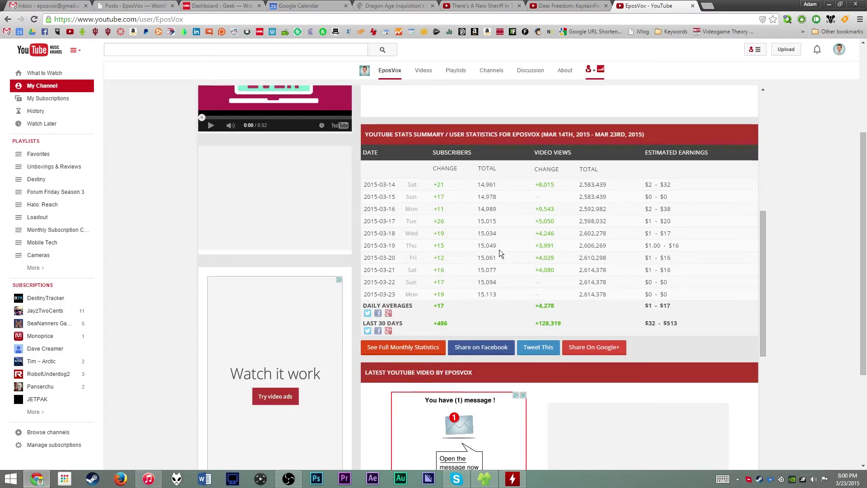
scroll(500, 249, down, 10)
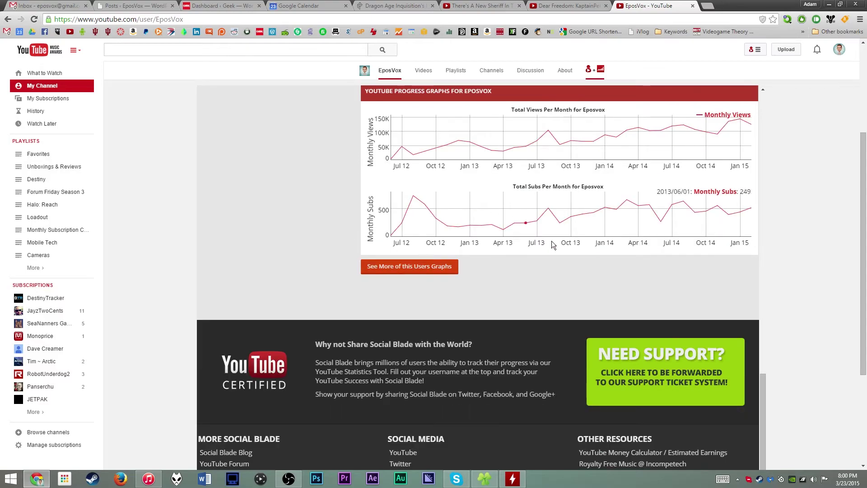
scroll(554, 275, up, 5)
scroll(554, 275, up, 17)
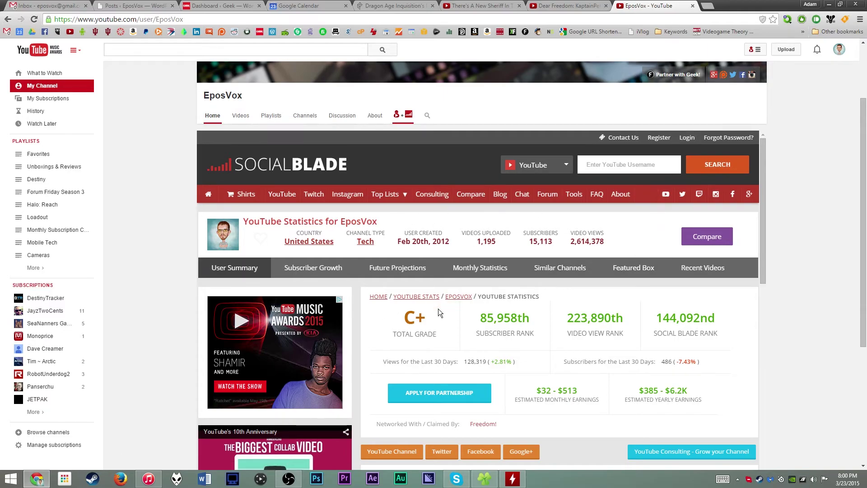
scroll(436, 311, up, 2)
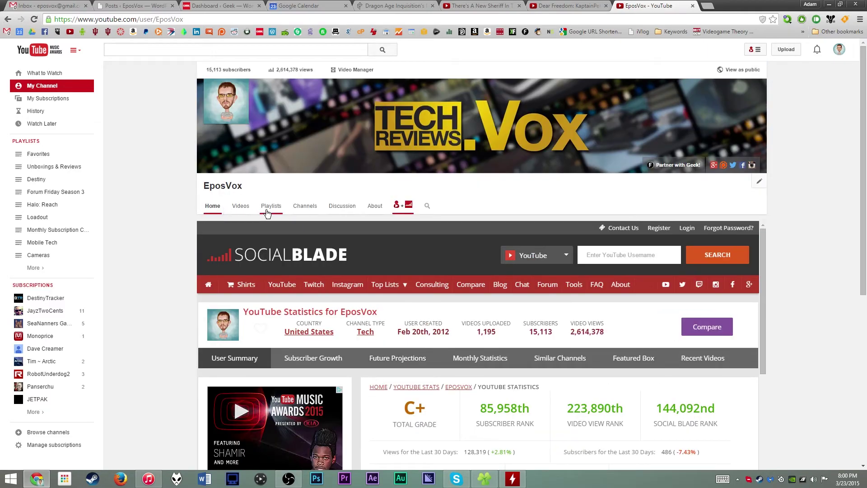
Open the Fleximounts M03 Monitor Mount Review from the channel's videos, and mute and pause its playback
click(246, 210)
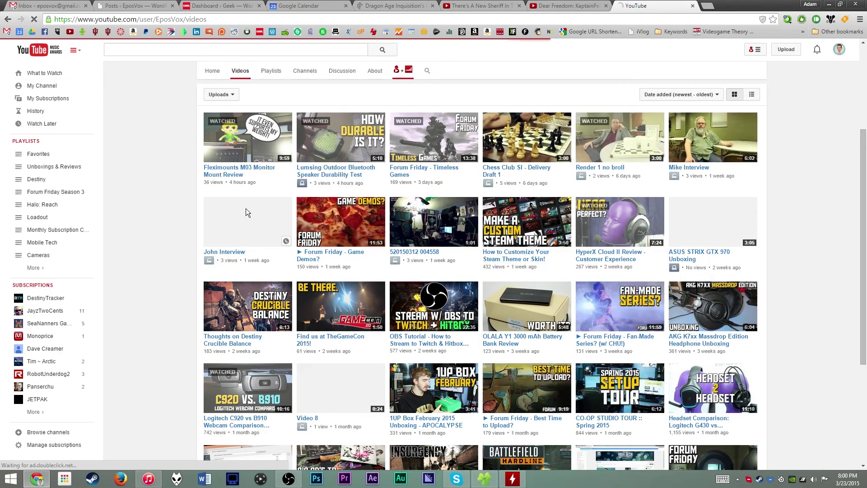
click(240, 147)
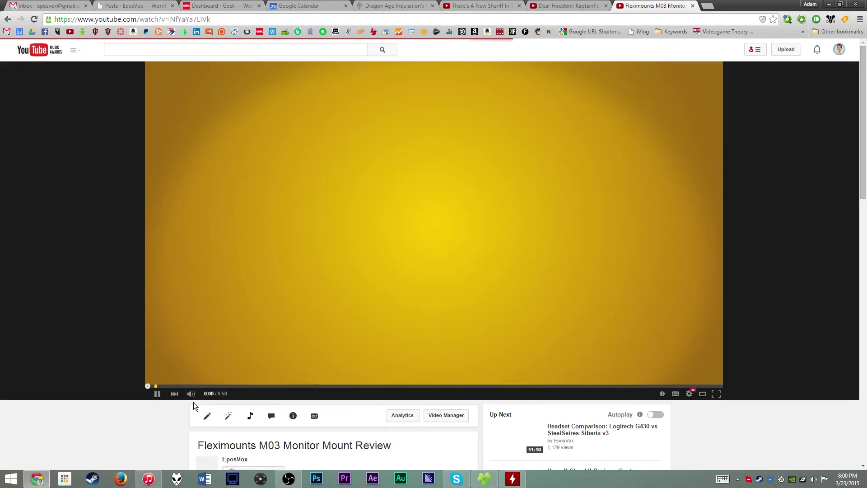
click(191, 393)
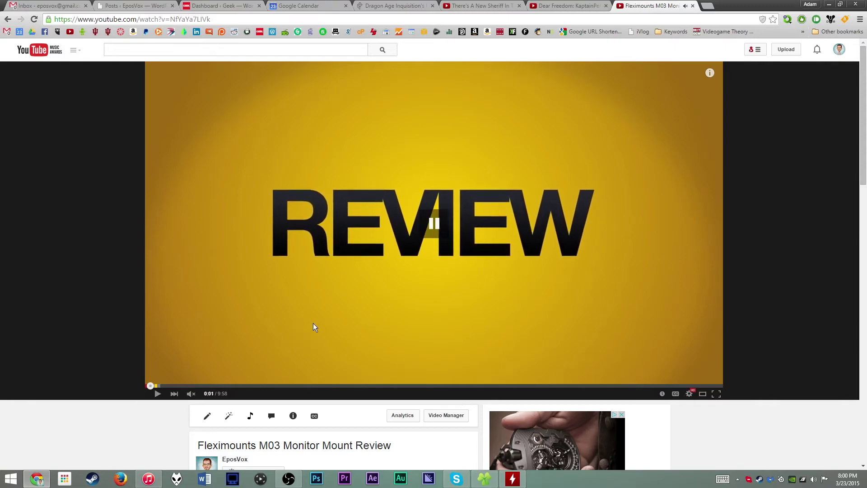
click(313, 324)
Review the video's TubeBuddy tag list and bring up its tags as copyable text
scroll(315, 327, down, 7)
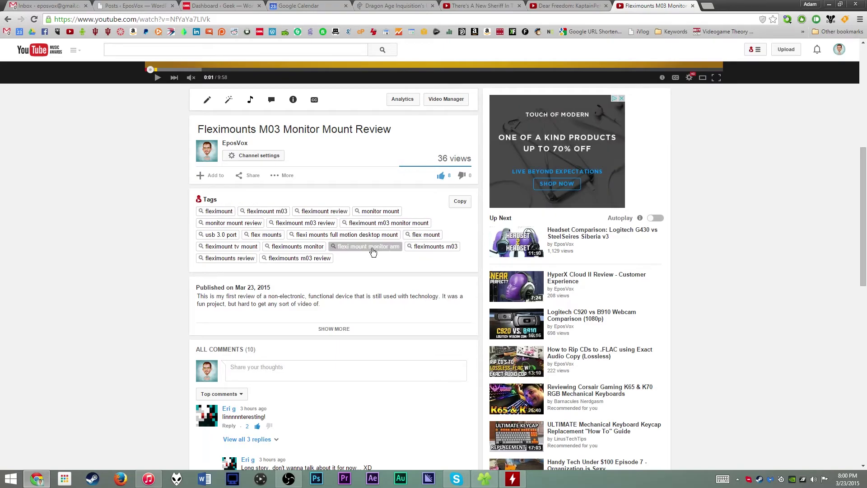
click(461, 202)
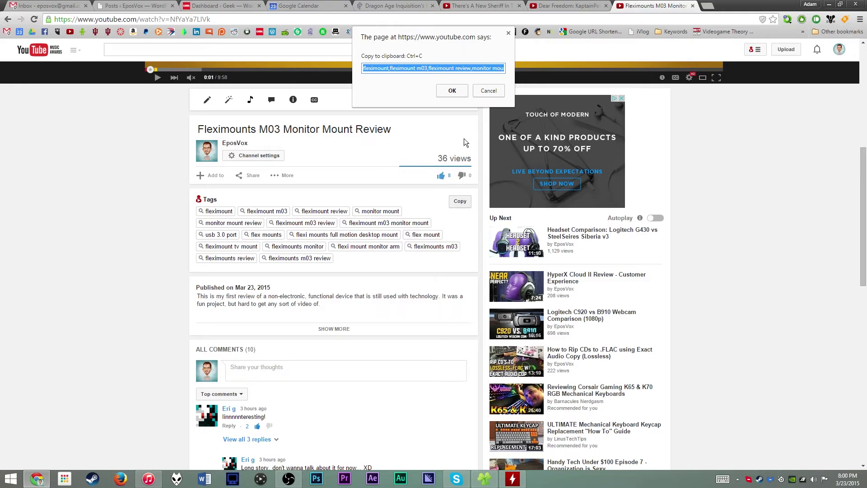
click(450, 90)
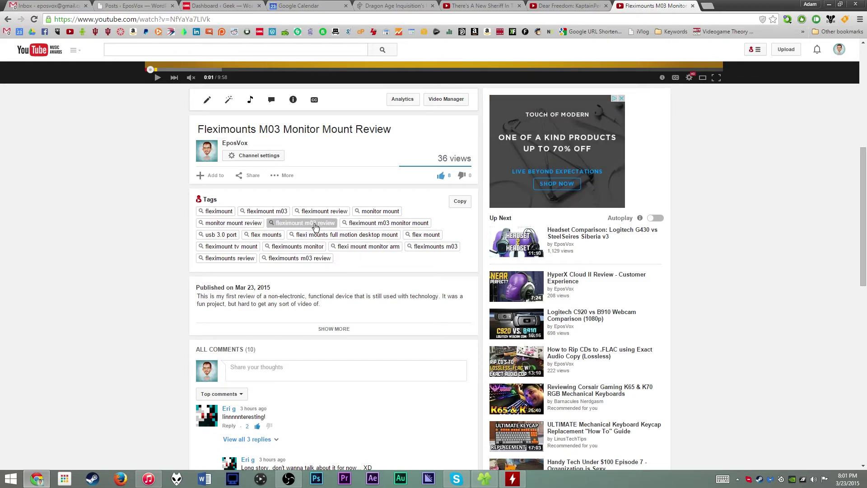
click(338, 234)
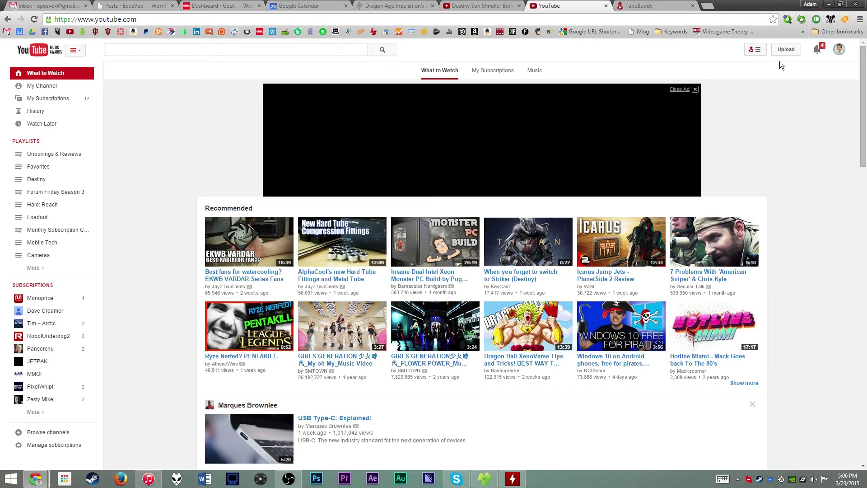
Open the channel's video list through TubeBuddy, visit the Creator Studio dashboard, and return to Video Manager
click(760, 51)
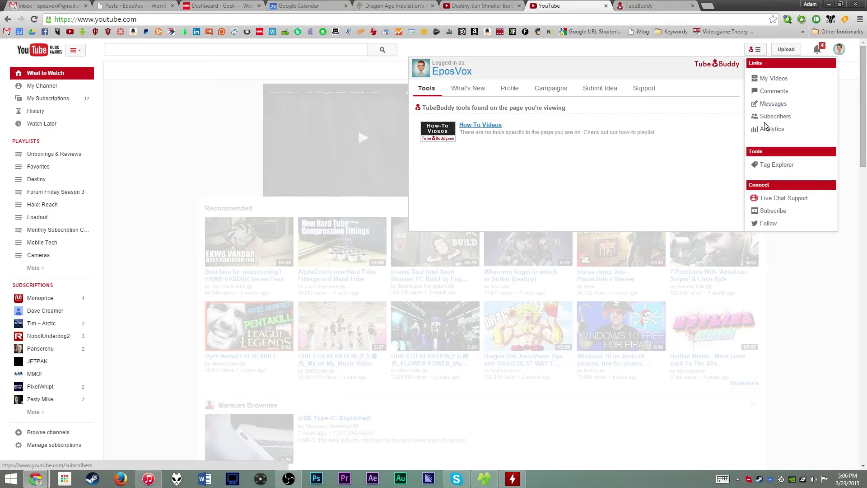
click(772, 80)
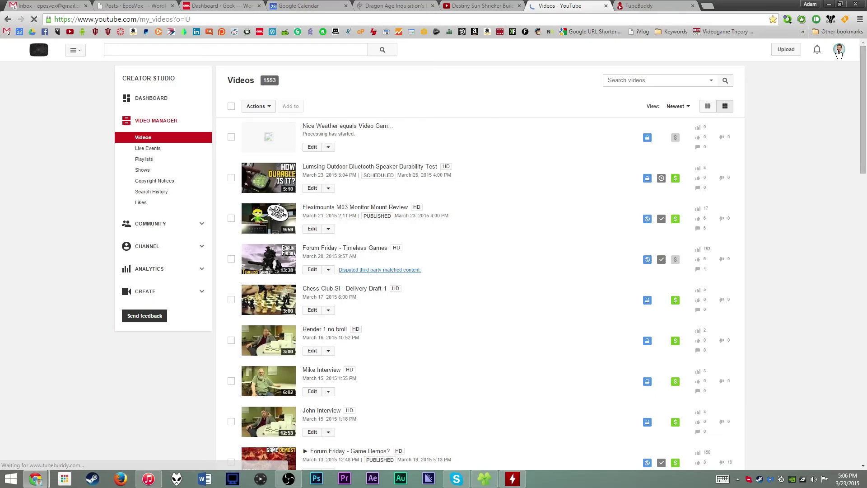
click(839, 51)
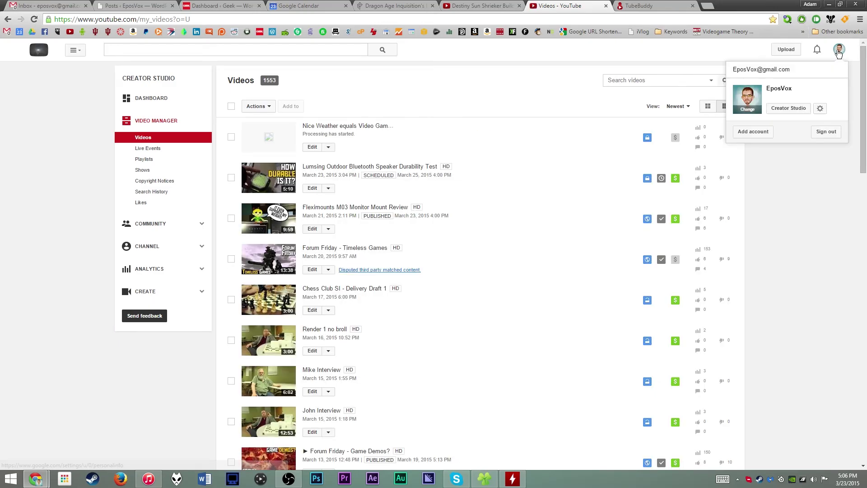
click(794, 111)
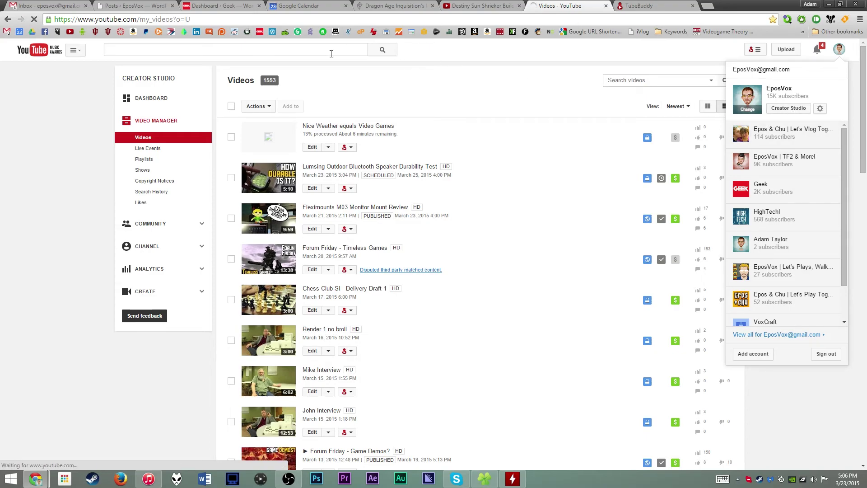
click(174, 98)
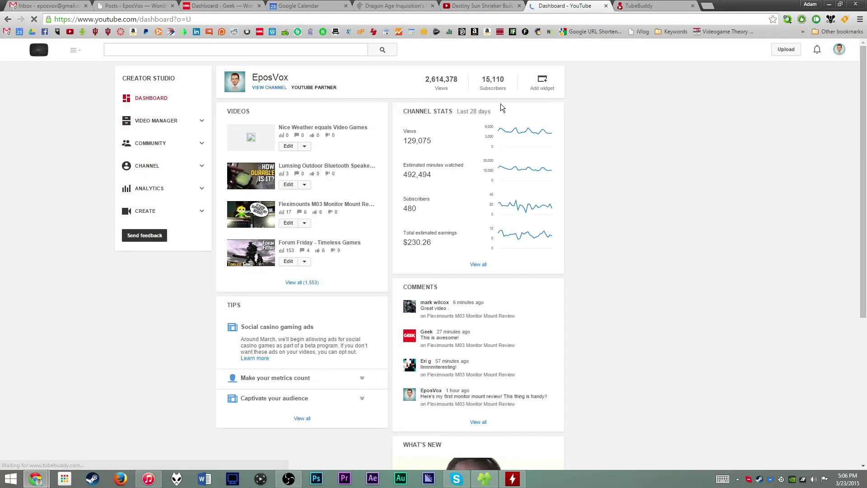
click(198, 120)
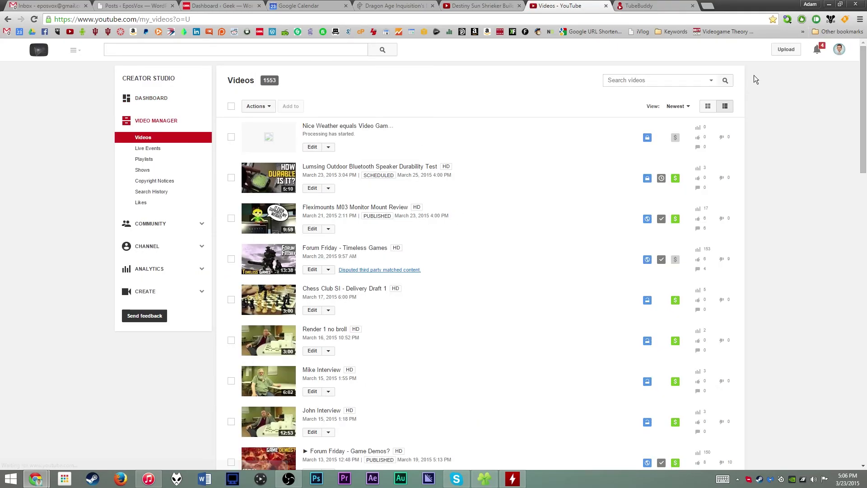
Look over the TubeBuddy tools and links offered on the Video Manager page, and close the overlay
click(755, 51)
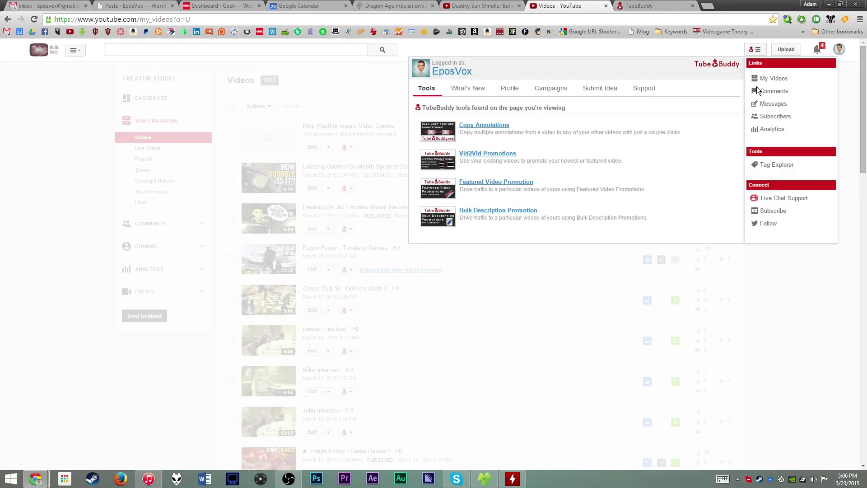
click(775, 116)
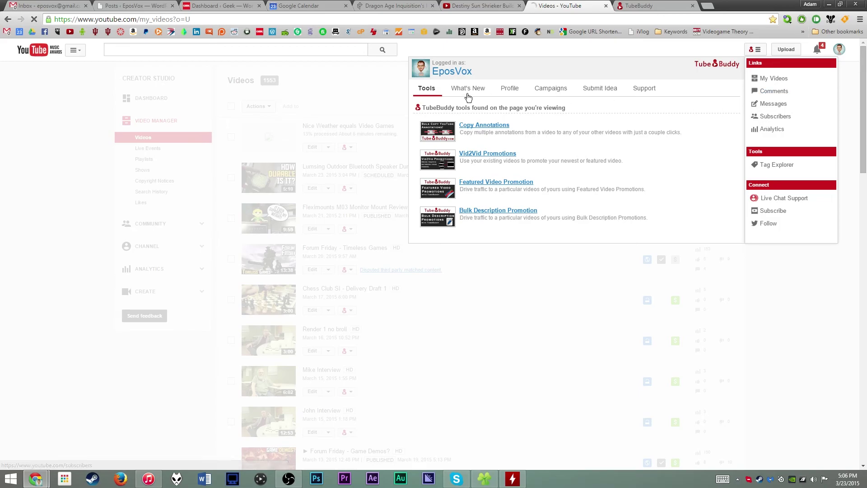
click(395, 84)
Delete the video "Nice Weather equals Video Games" from Video Manager and confirm the deletion
click(232, 136)
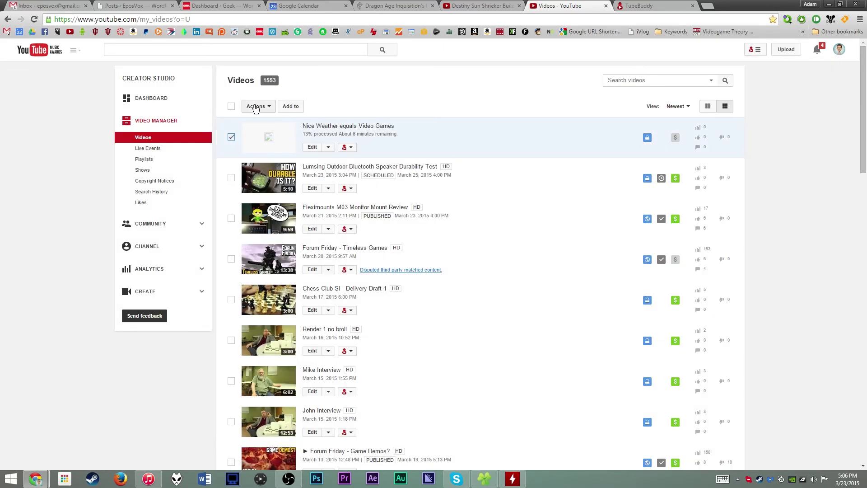
click(256, 107)
click(271, 214)
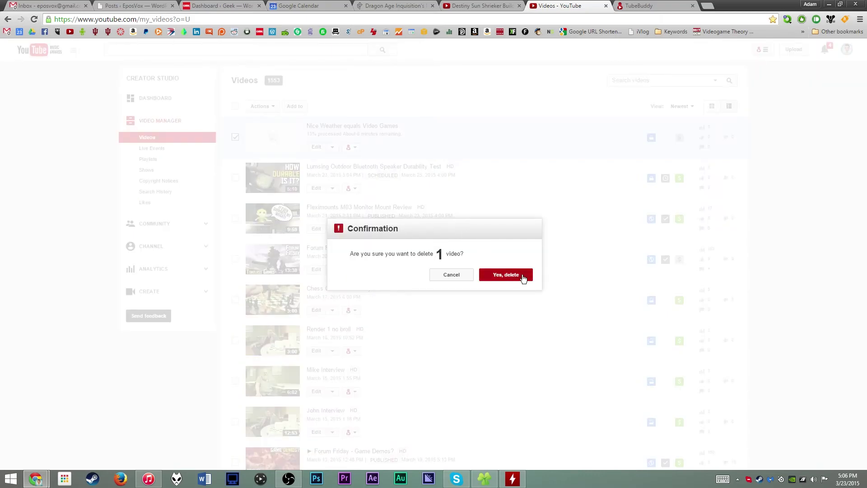
click(524, 276)
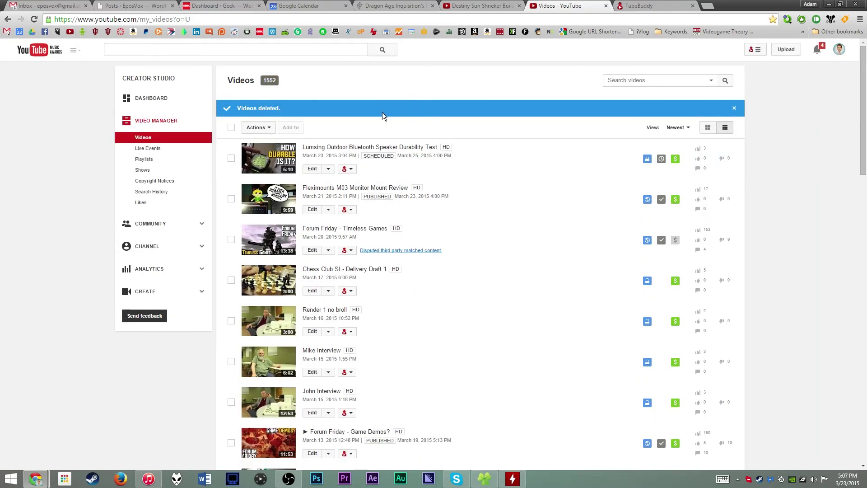
Check the TubeBuddy copy annotations and promotion tools for the video list, and dismiss the overview
click(754, 49)
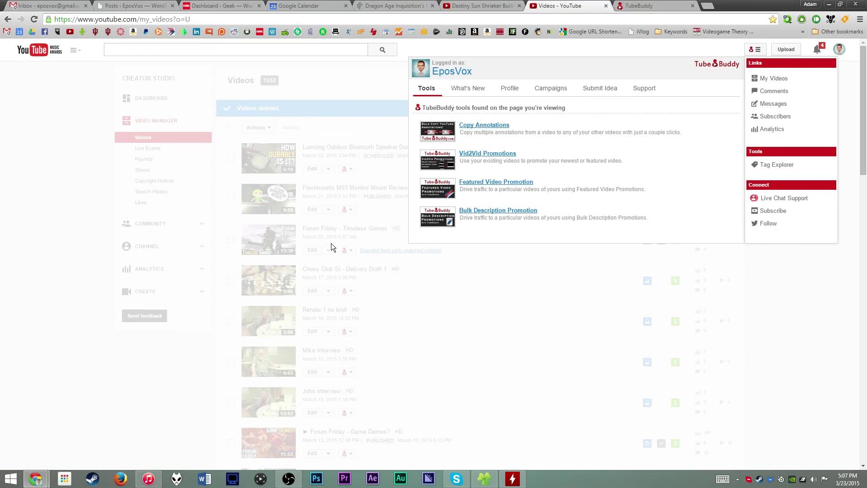
click(421, 286)
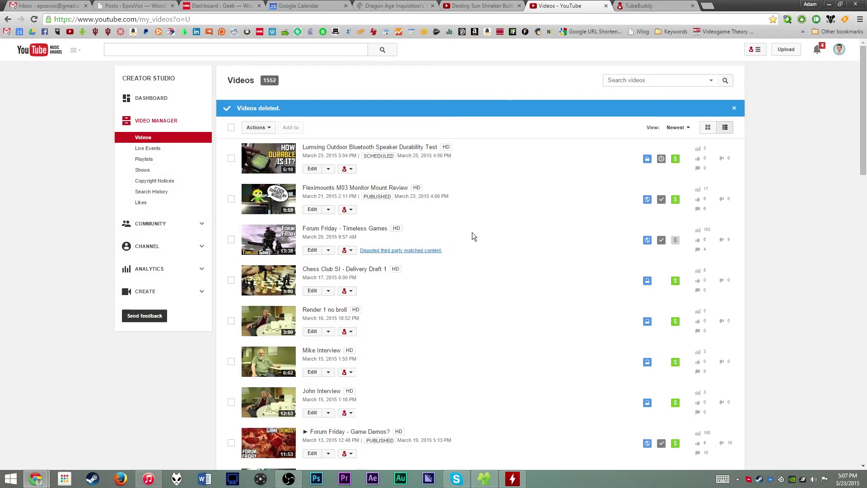